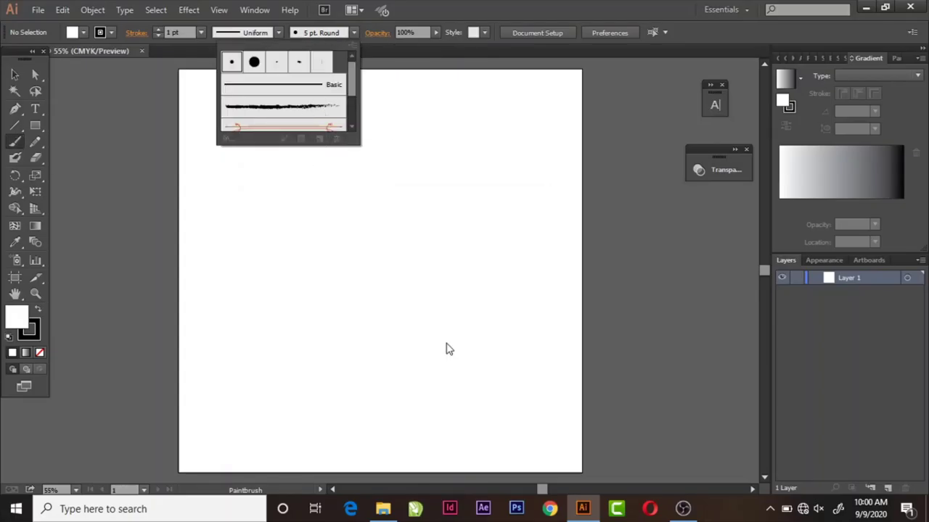
- Close the brush panel and set up the Pencil tool with black fill and no stroke
left_click(544, 363)
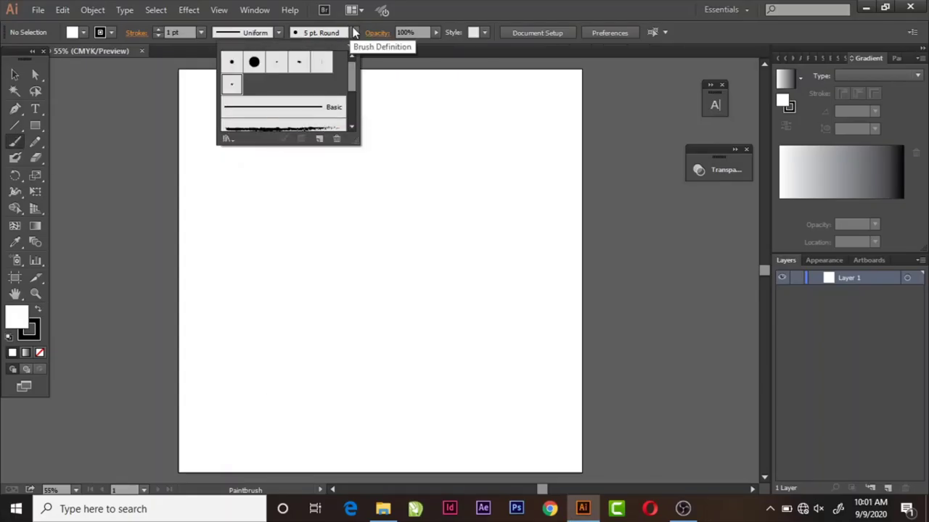
left_click(15, 75)
key("n")
left_click(40, 352)
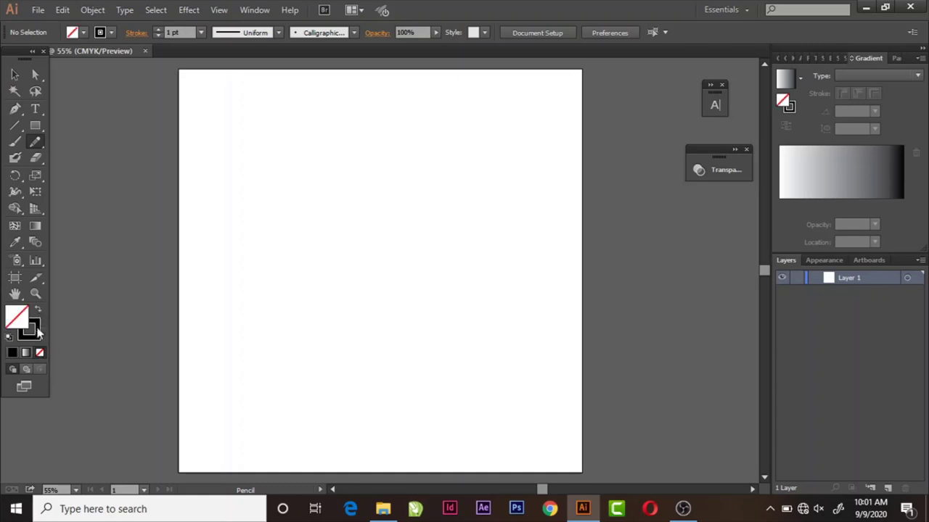
key("shift+x")
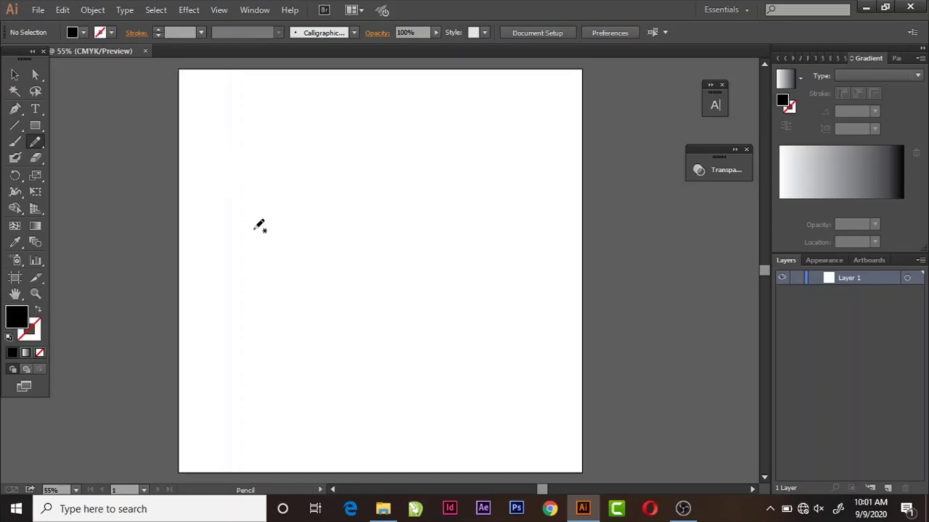
left_click_drag(234, 180, 230, 175)
key("ctrl+minus")
key("ctrl+minus")
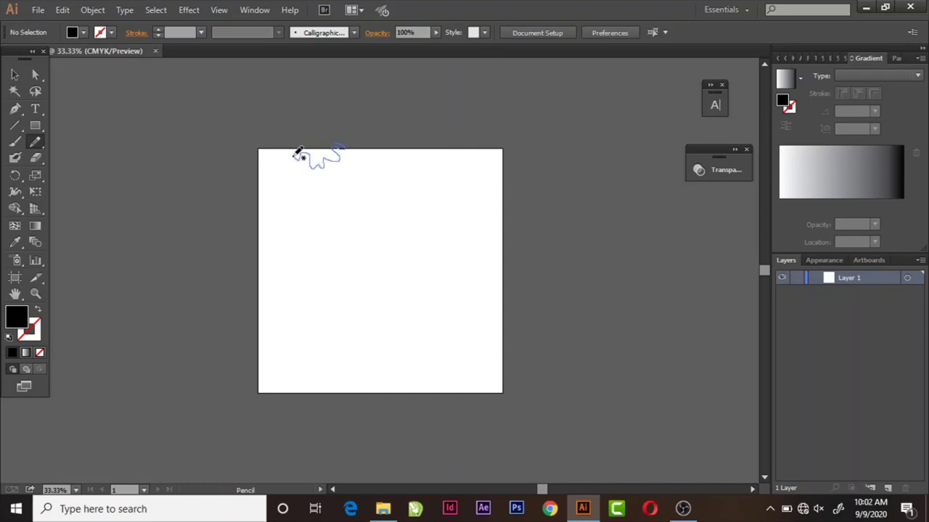
- Draw closed black foliage outlines along the artboard's top, left and bottom edges
mouse_move(288, 148)
left_mouse_down()
mouse_move(259, 137)
mouse_move(363, 161)
left_mouse_up()
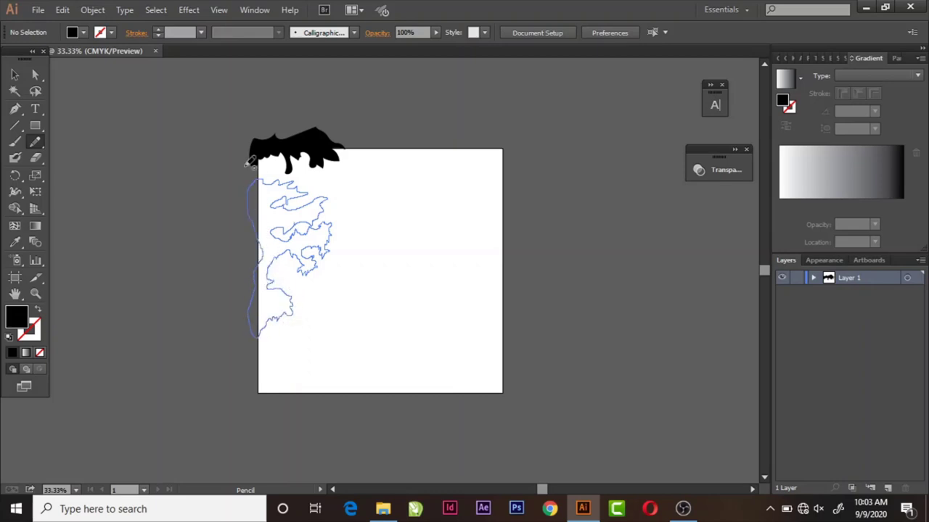
left_click_drag(250, 161, 251, 164)
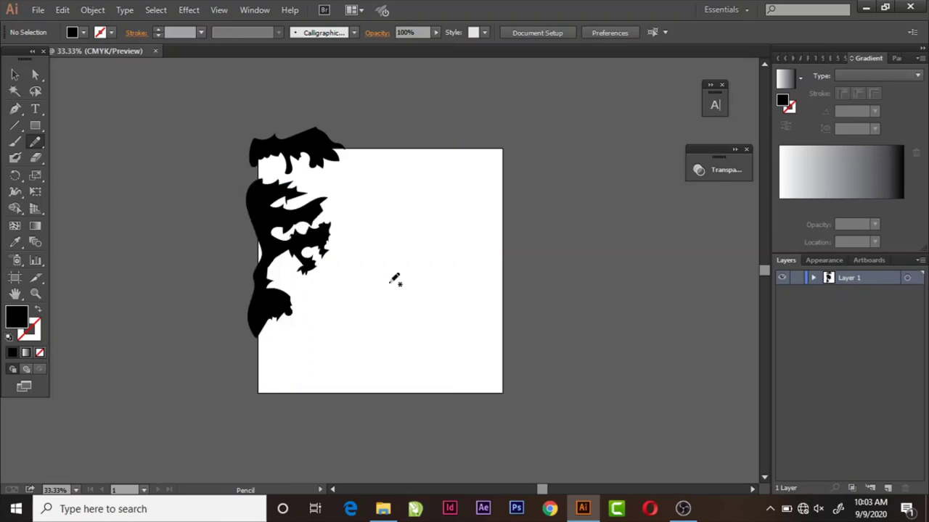
left_click_drag(264, 330, 278, 358)
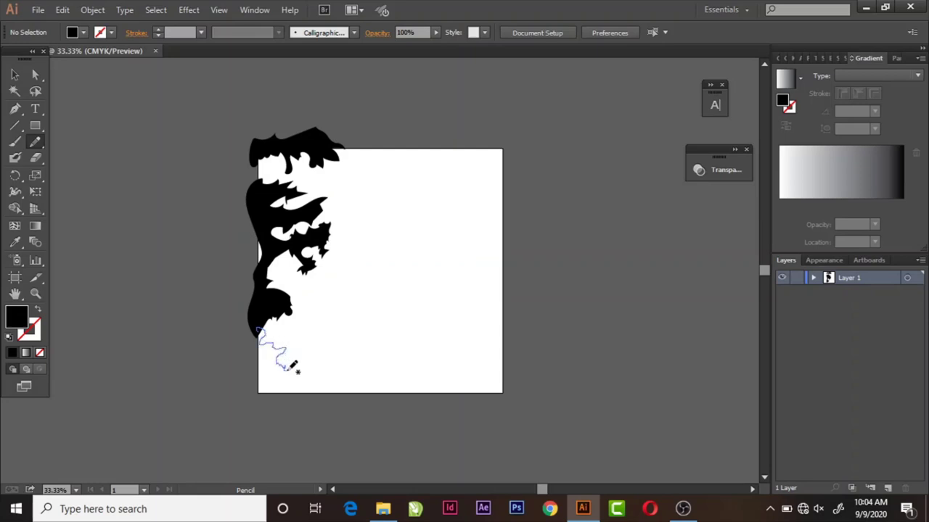
left_click_drag(280, 401, 254, 384)
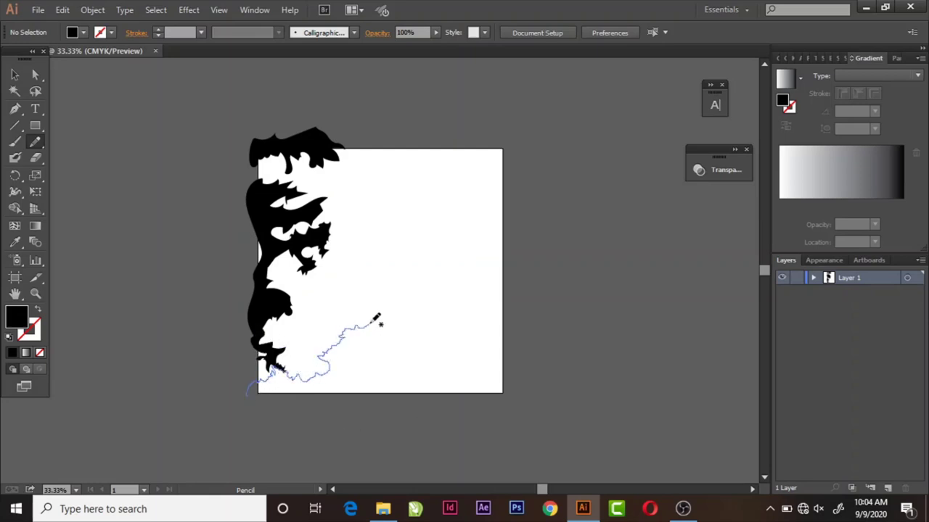
left_click_drag(389, 336, 391, 309)
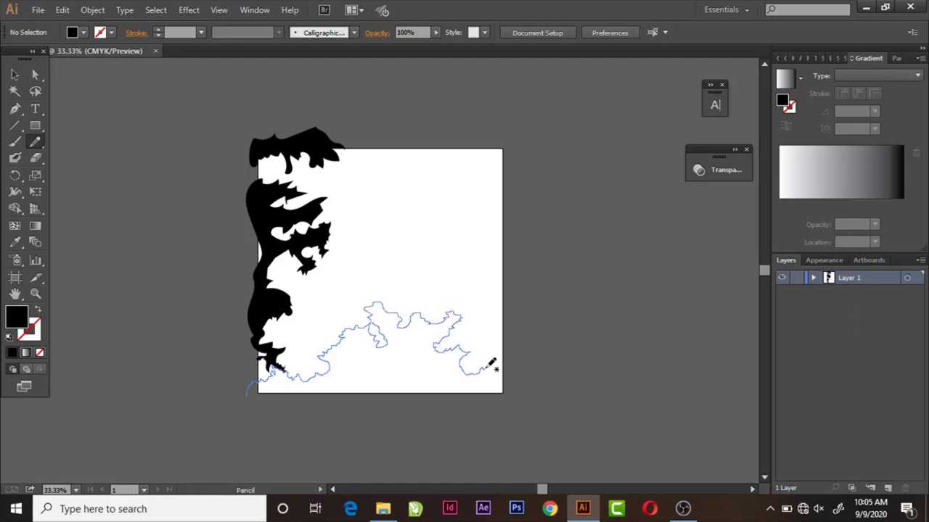
mouse_move(485, 371)
left_mouse_down()
mouse_move(242, 406)
mouse_move(233, 396)
left_mouse_up()
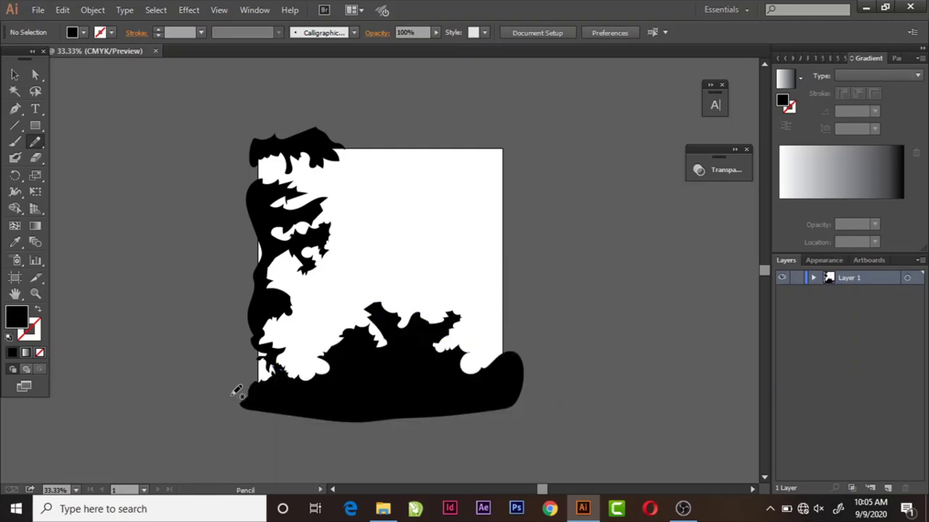
- Add black branch and leaf detail throughout the foliage, then create Layer 2
mouse_move(379, 340)
left_mouse_down()
mouse_move(376, 316)
mouse_move(370, 325)
left_mouse_up()
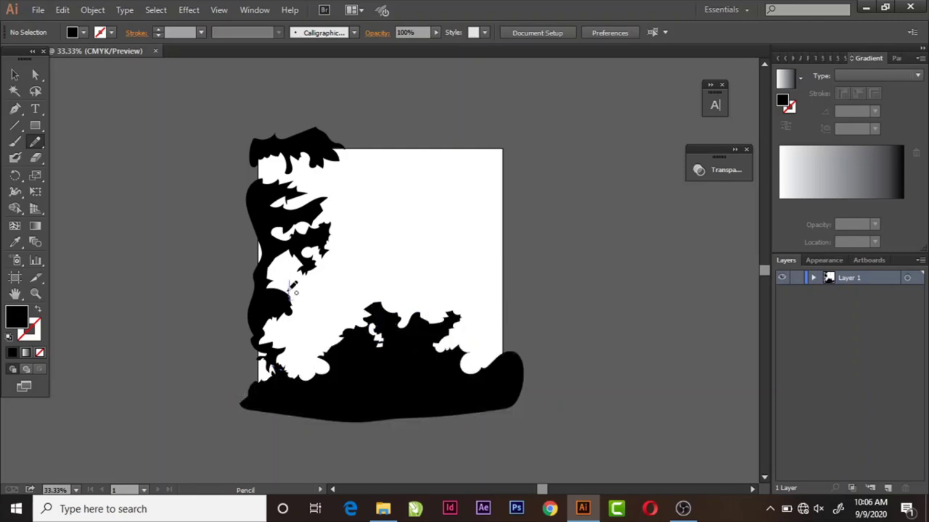
left_click_drag(291, 289, 287, 264)
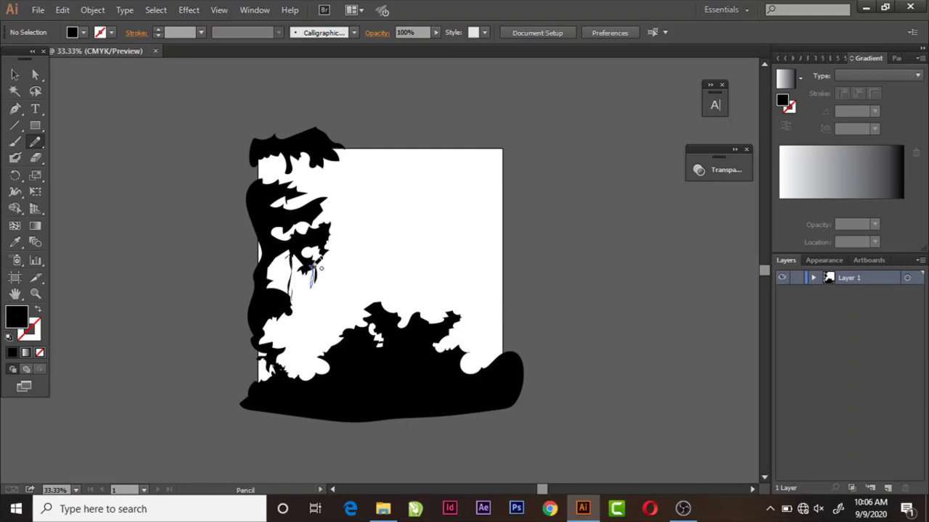
mouse_move(293, 327)
left_mouse_down()
mouse_move(296, 346)
mouse_move(270, 335)
left_mouse_up()
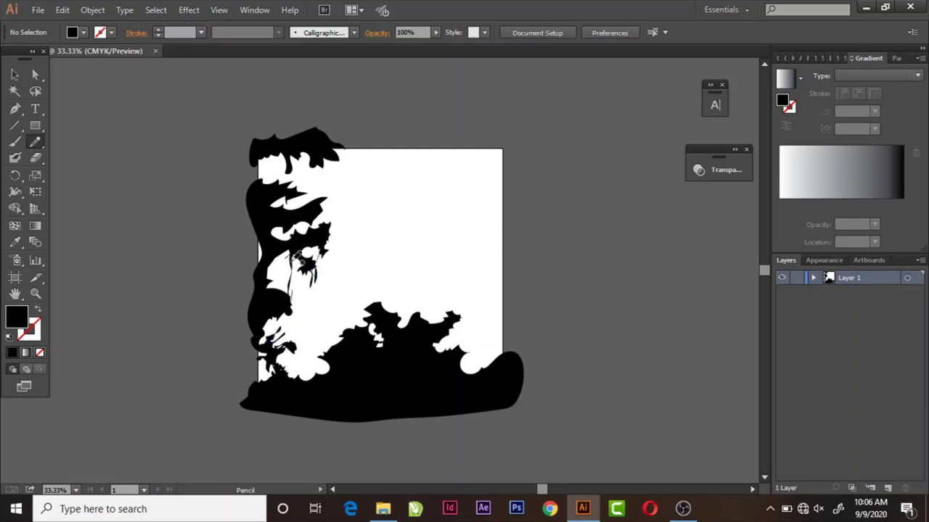
left_click_drag(288, 265, 288, 295)
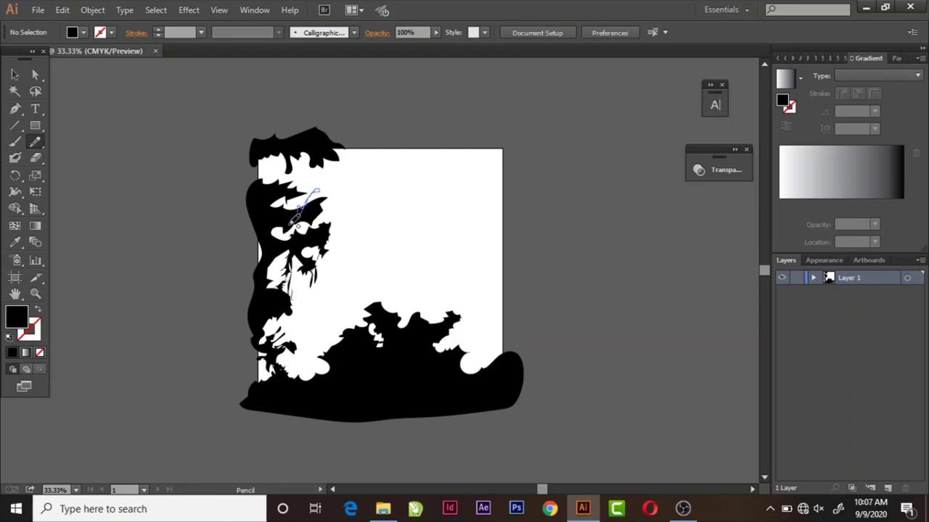
left_click_drag(294, 220, 294, 200)
left_click_drag(312, 232, 326, 216)
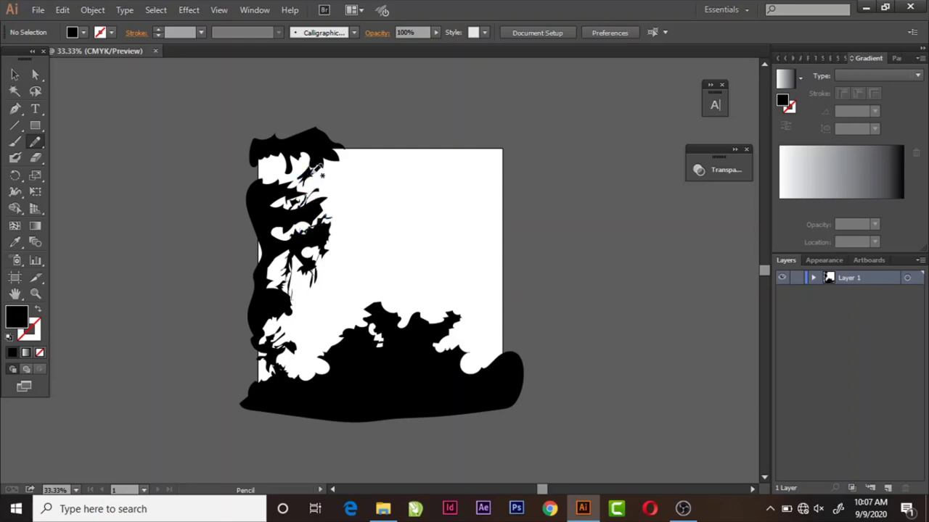
mouse_move(294, 154)
left_mouse_down()
mouse_move(310, 158)
mouse_move(301, 164)
mouse_move(314, 190)
left_mouse_up()
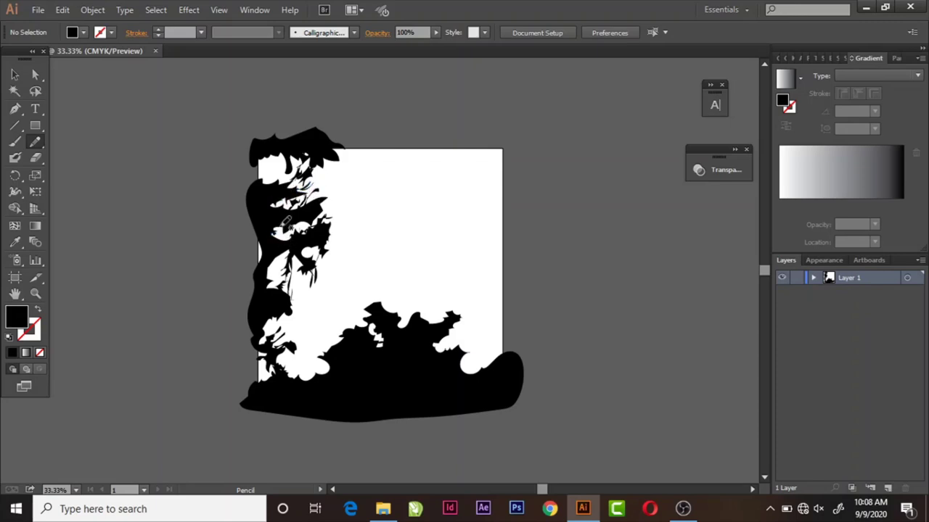
left_click_drag(283, 225, 304, 233)
left_click_drag(272, 276, 278, 291)
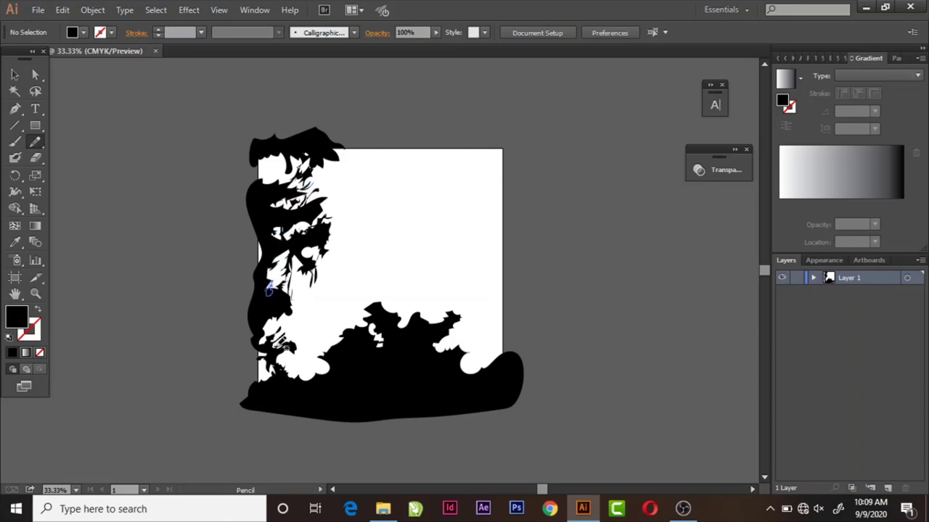
left_click(890, 488)
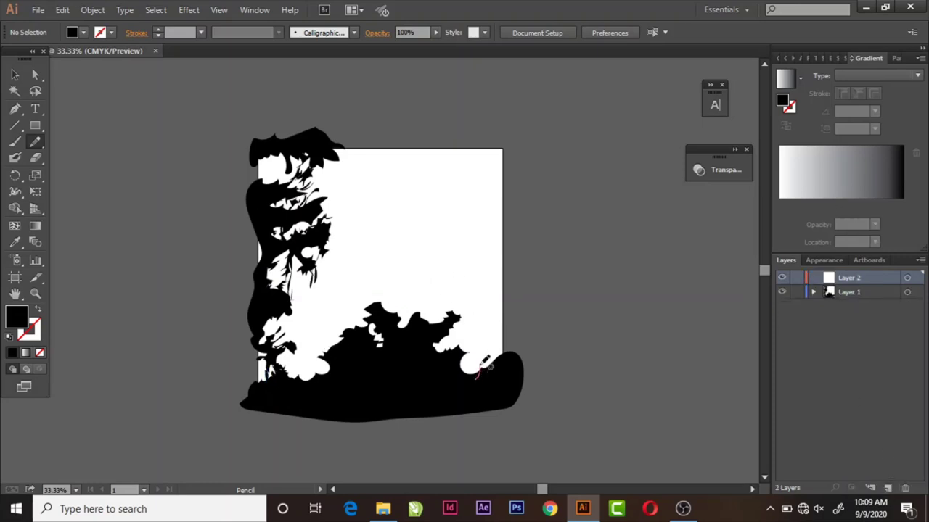
- Draw the giraffe's head-and-neck outline on Layer 2 and start adjusting the head anchors
mouse_move(478, 369)
left_mouse_down()
mouse_move(455, 299)
mouse_move(397, 256)
left_mouse_up()
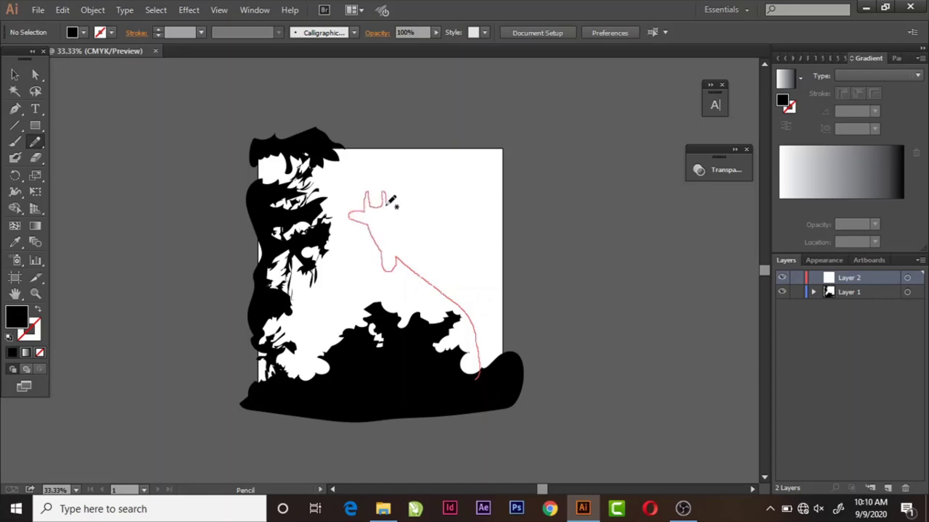
mouse_move(403, 212)
left_mouse_down()
mouse_move(486, 377)
mouse_move(452, 364)
left_mouse_up()
key("a")
left_click(399, 218)
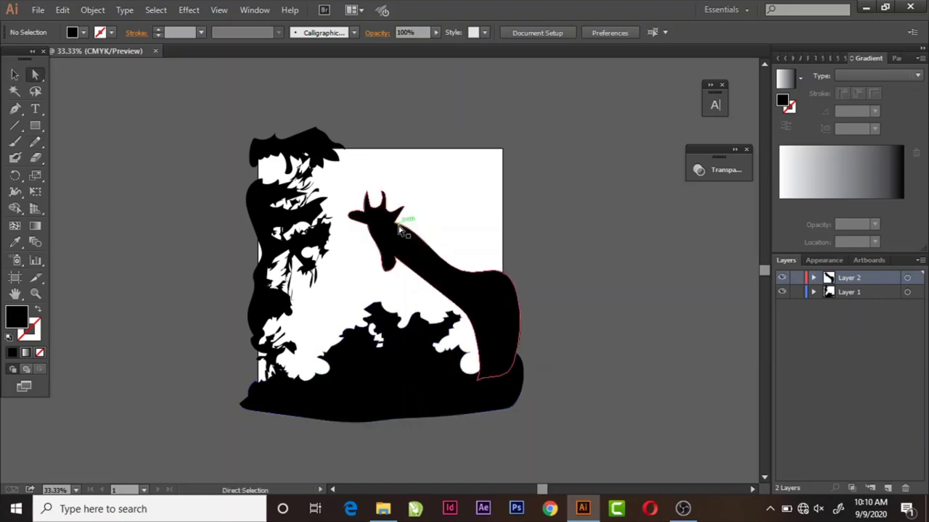
left_click_drag(399, 218, 397, 220)
key("ctrl+a")
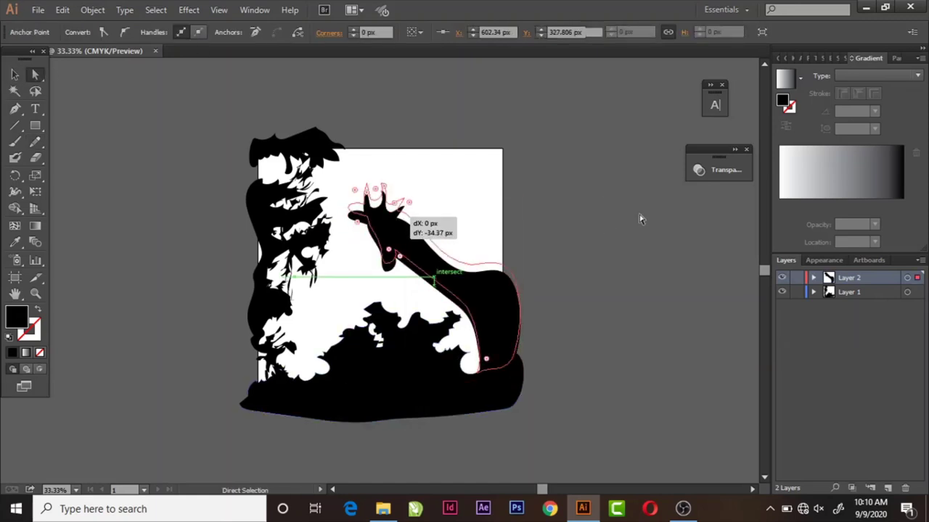
key("ctrl+plus")
key("ctrl+plus")
- Reshape the giraffe's chin and upper neck curve, nudging the path slightly up and right
mouse_move(420, 250)
left_mouse_down()
mouse_move(428, 245)
mouse_move(423, 282)
left_mouse_up()
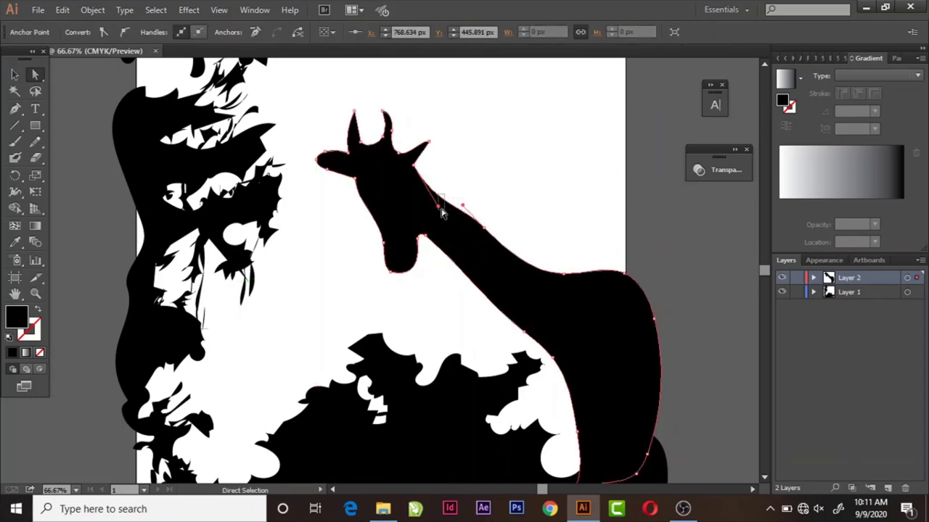
left_click(438, 210)
left_click_drag(438, 210, 444, 207)
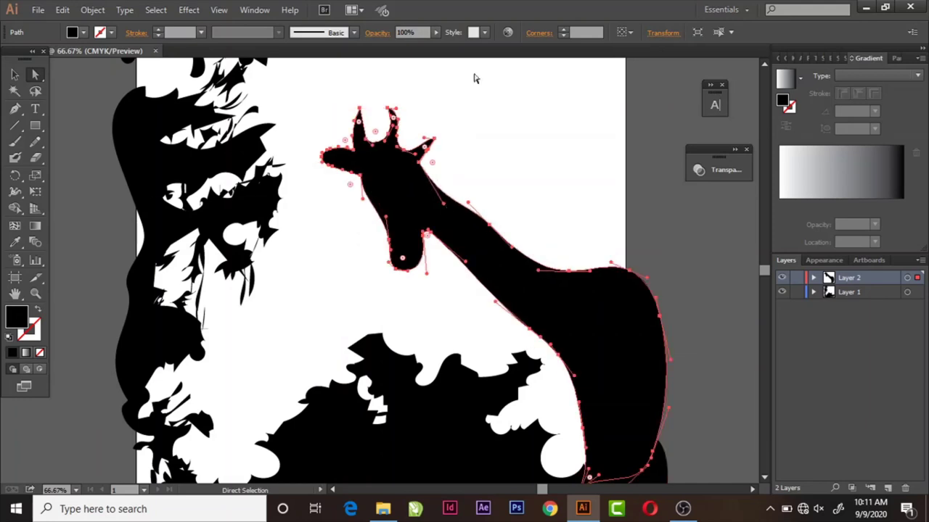
left_click_drag(385, 248, 395, 283)
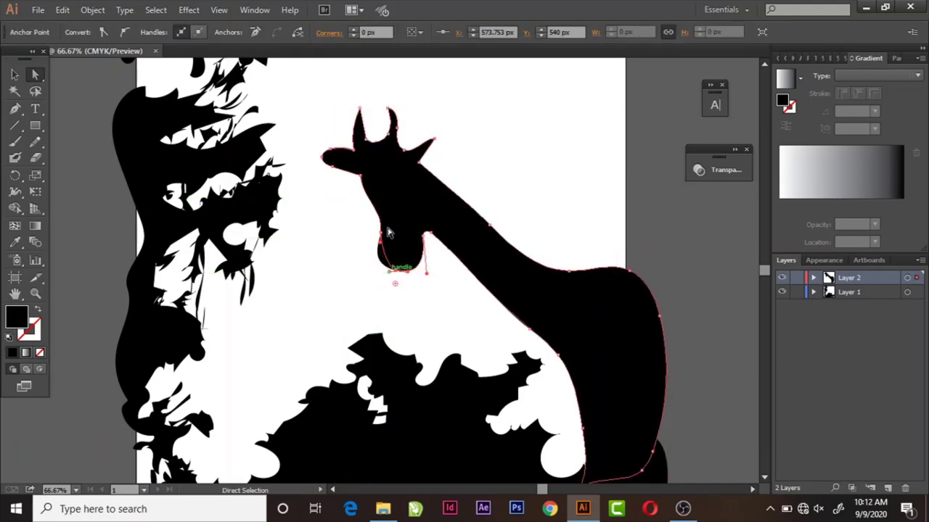
left_click_drag(425, 167, 439, 162)
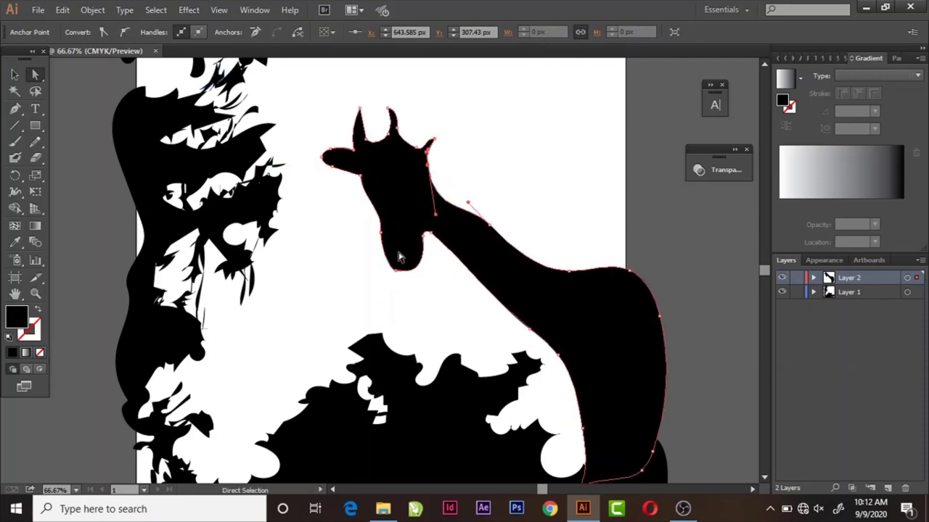
- Pull the horn anchors up into tall spikes and drag the snout point down
left_click_drag(384, 149, 417, 108)
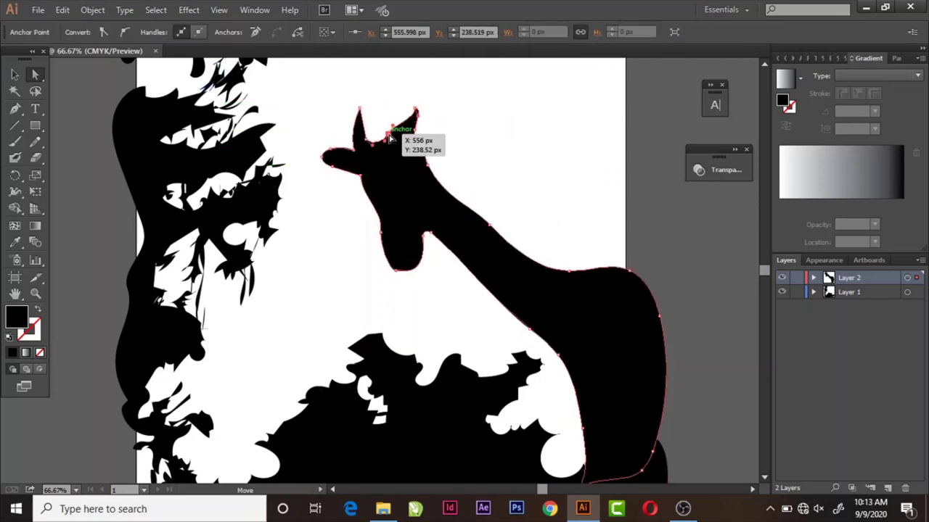
mouse_move(433, 142)
left_mouse_down()
mouse_move(438, 113)
mouse_move(415, 110)
left_mouse_up()
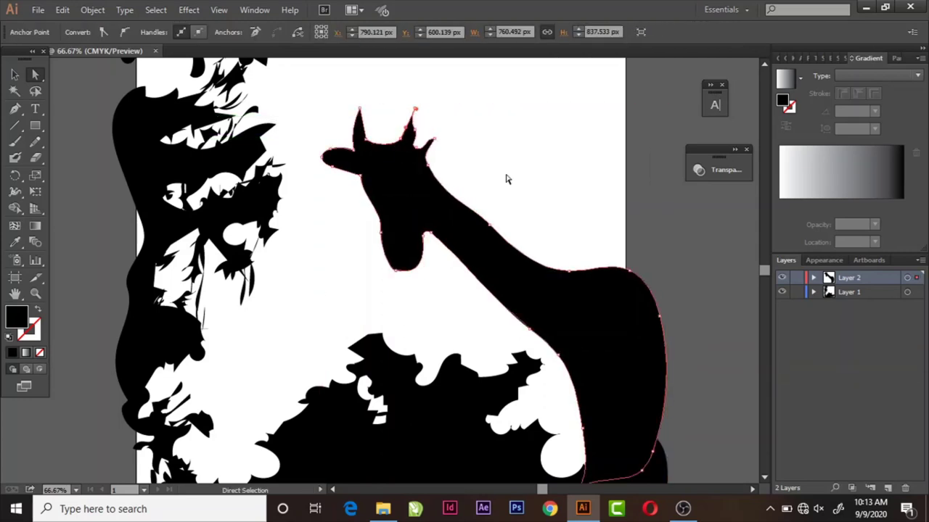
left_click(366, 139)
left_click_drag(368, 141, 371, 96)
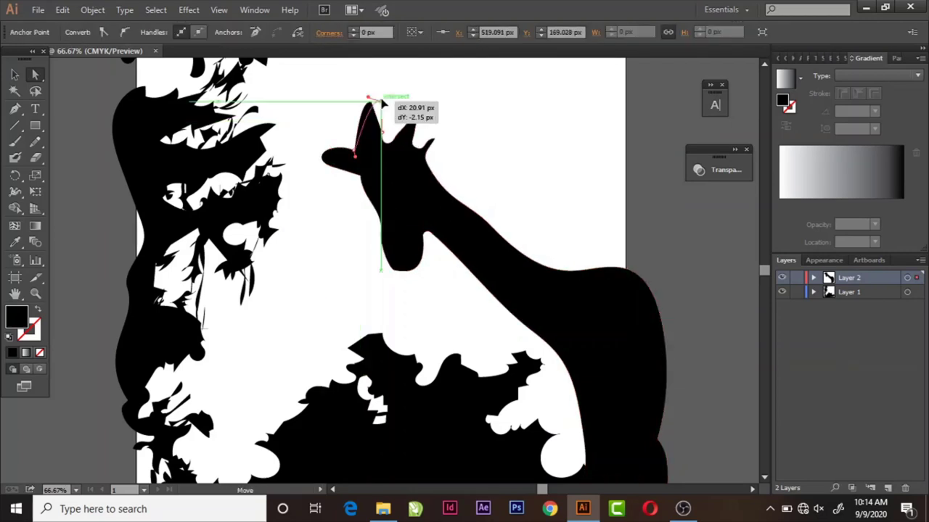
left_click(357, 153)
left_click_drag(356, 155, 363, 177)
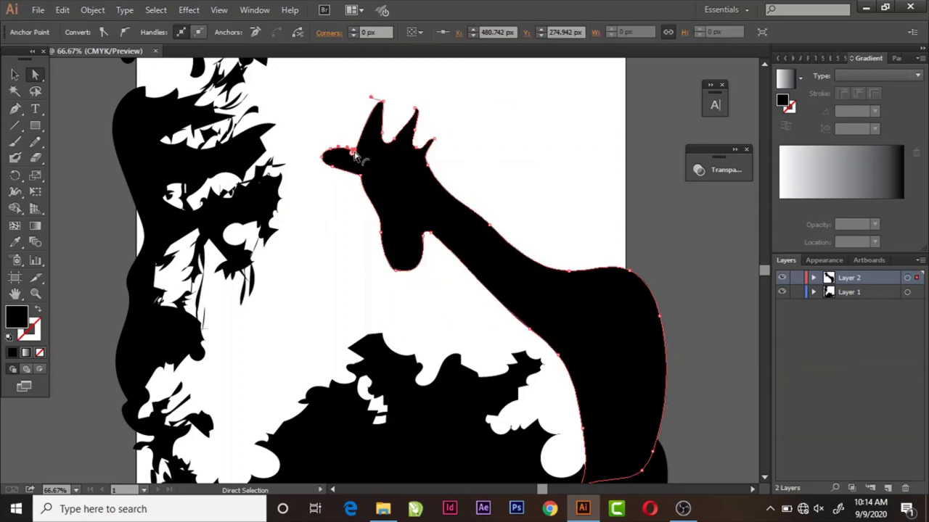
- Extend the giraffe path with the Pencil into a large rounded body on the right
key("ctrl+minus")
key("v")
key("ctrl+shift+a")
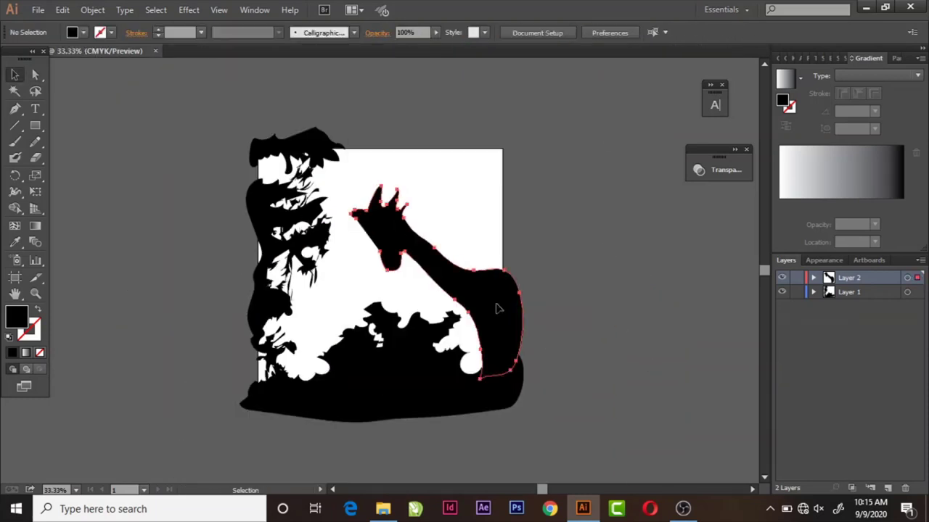
key("ctrl+z")
key("n")
left_click_drag(480, 397, 405, 264)
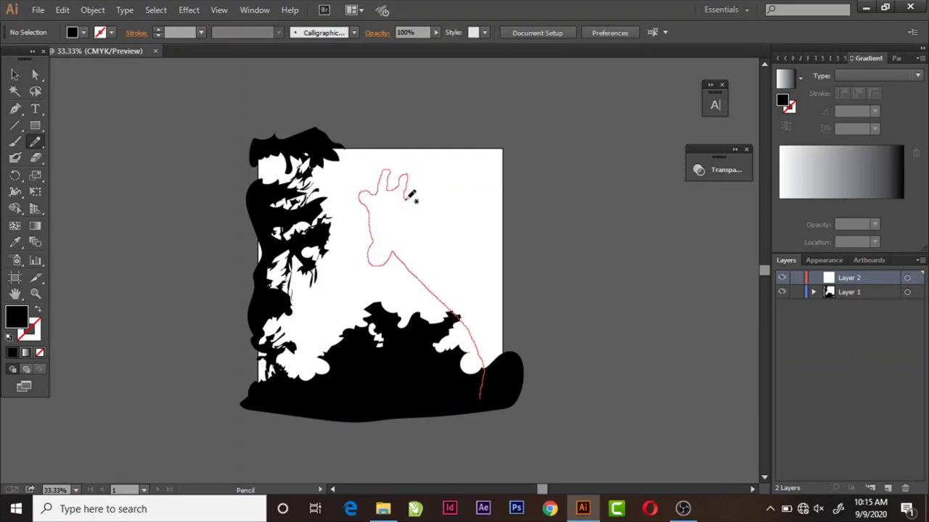
left_click_drag(427, 233, 504, 280)
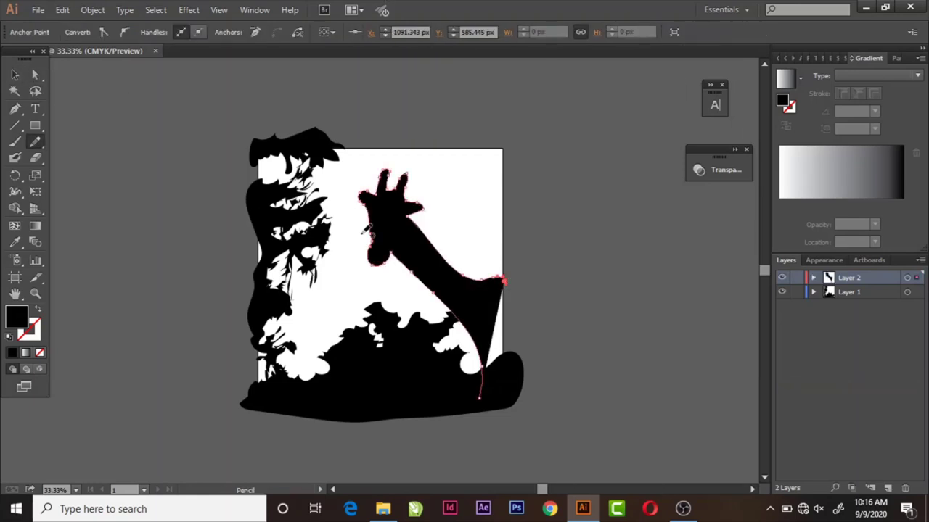
left_click_drag(486, 395, 502, 279)
- Adjust the chin point and upper neck edge anchors to smooth the giraffe's neck
left_click(34, 74)
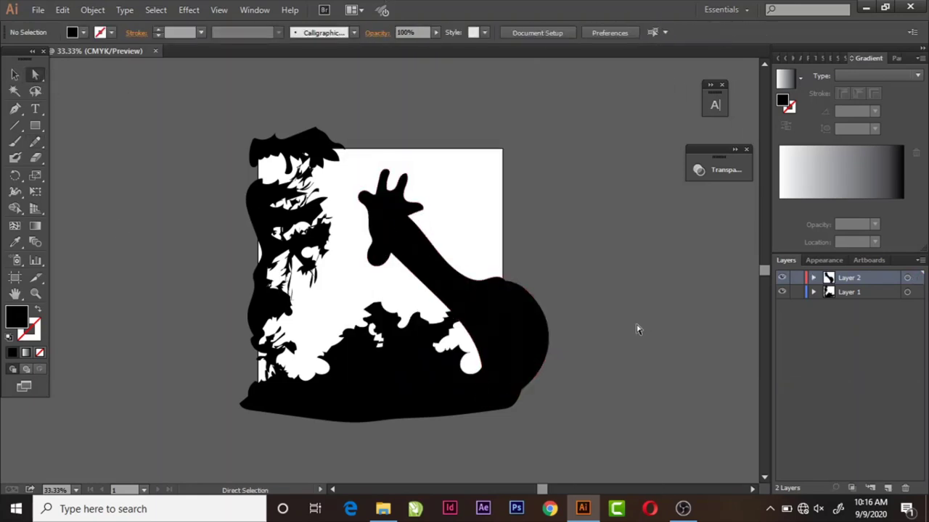
left_click(377, 246)
scroll(378, 245, "up", 2, "alt")
left_click(500, 135)
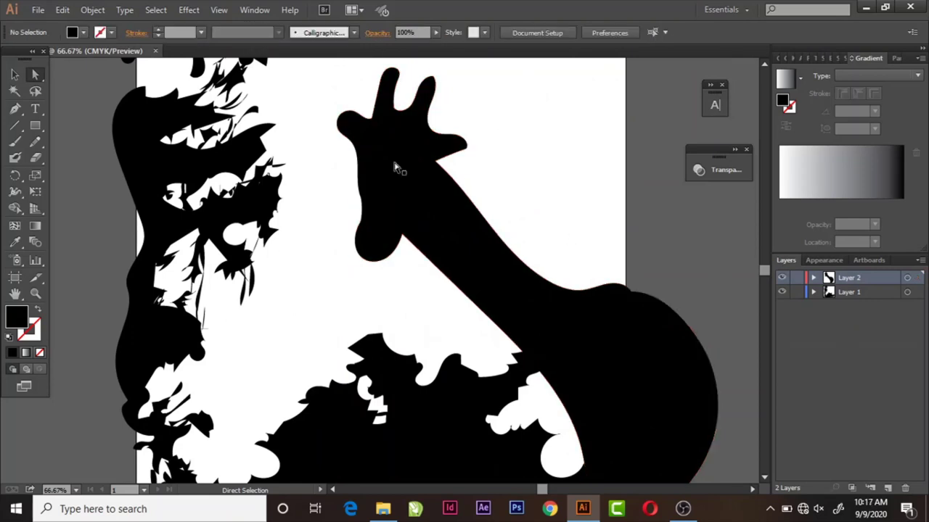
left_click(402, 238)
left_click_drag(402, 238, 406, 229)
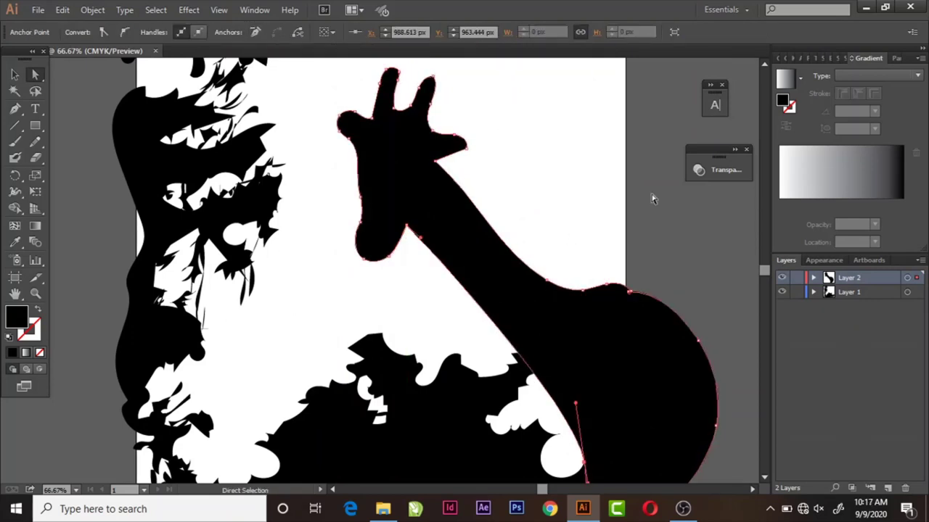
left_click(443, 290)
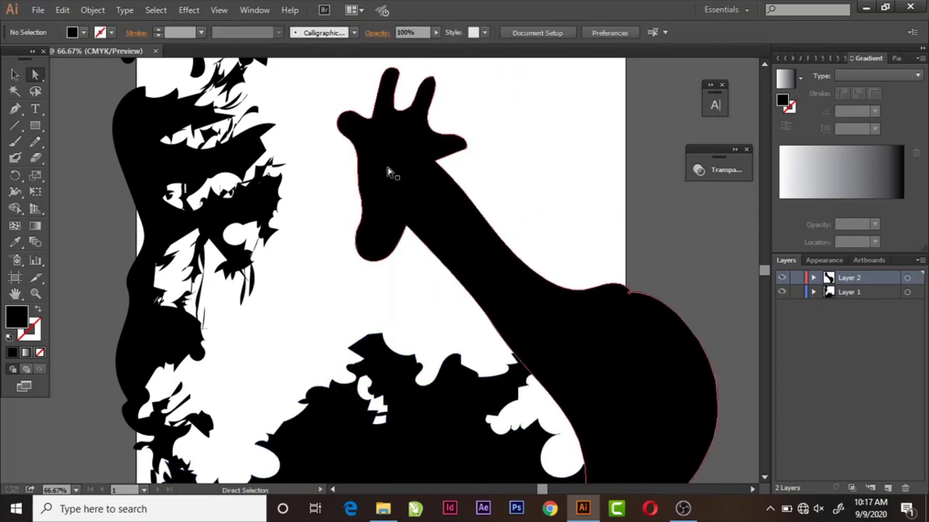
left_click_drag(453, 178, 440, 199)
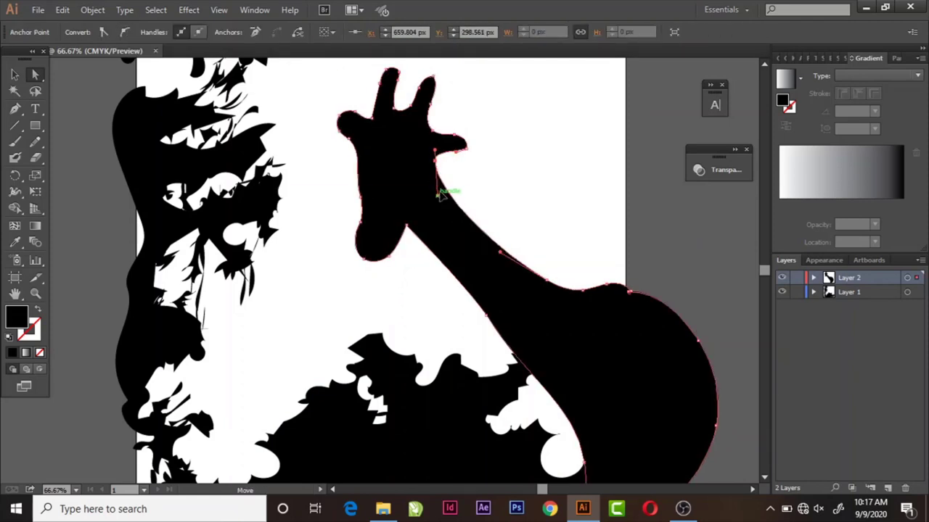
- Lengthen the giraffe's left ear upward and refine the ear tip curve
left_click(344, 142)
mouse_move(344, 142)
left_mouse_down()
mouse_move(322, 88)
mouse_move(325, 102)
left_mouse_up()
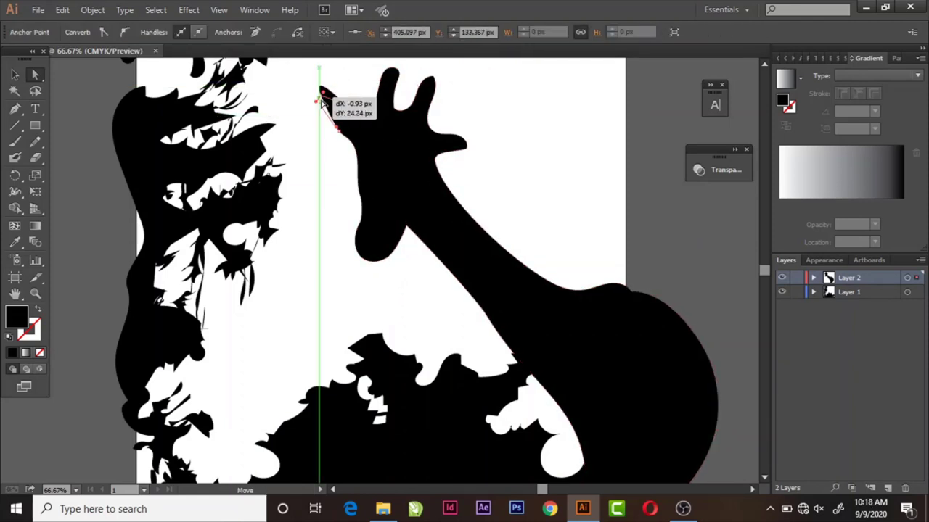
scroll(595, 252, "up", 2)
left_click(476, 210)
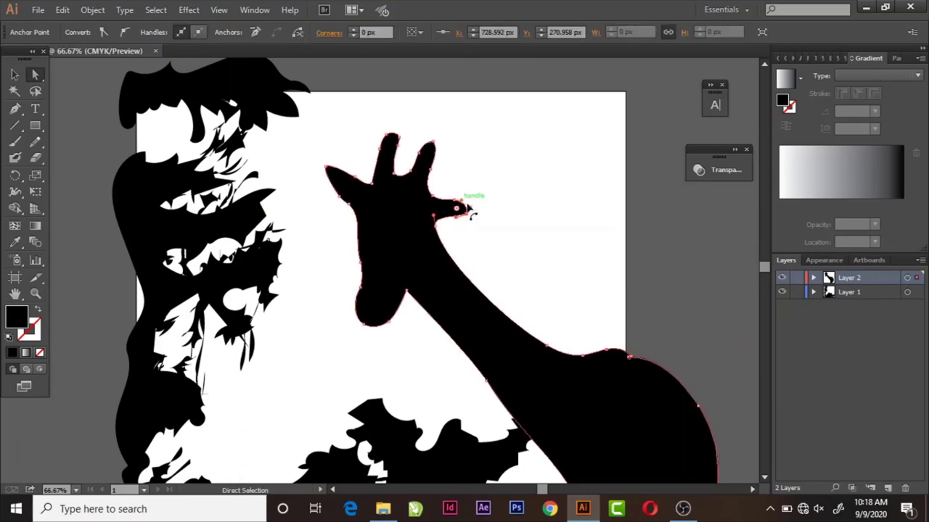
left_click_drag(480, 211, 468, 220)
key("ctrl+shift+a")
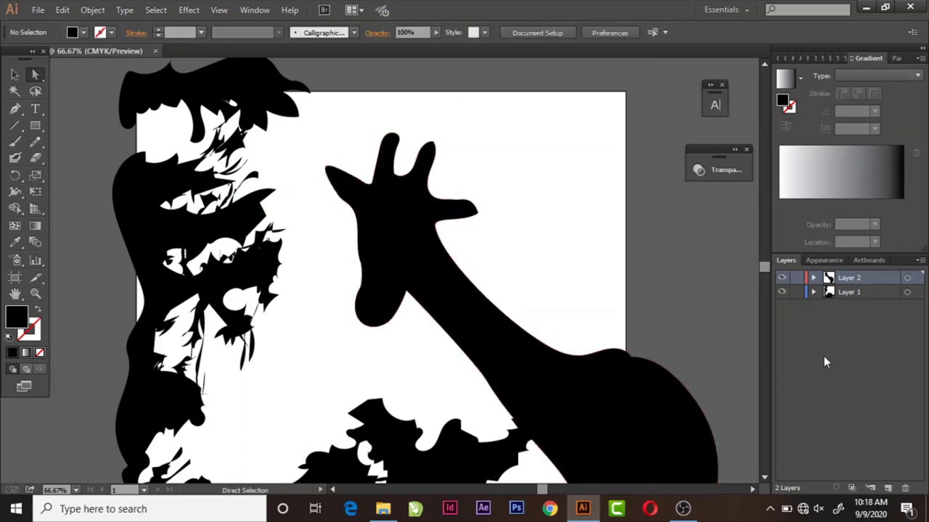
key("ctrl+minus")
key("ctrl+minus")
key("ctrl+minus")
left_click(464, 331)
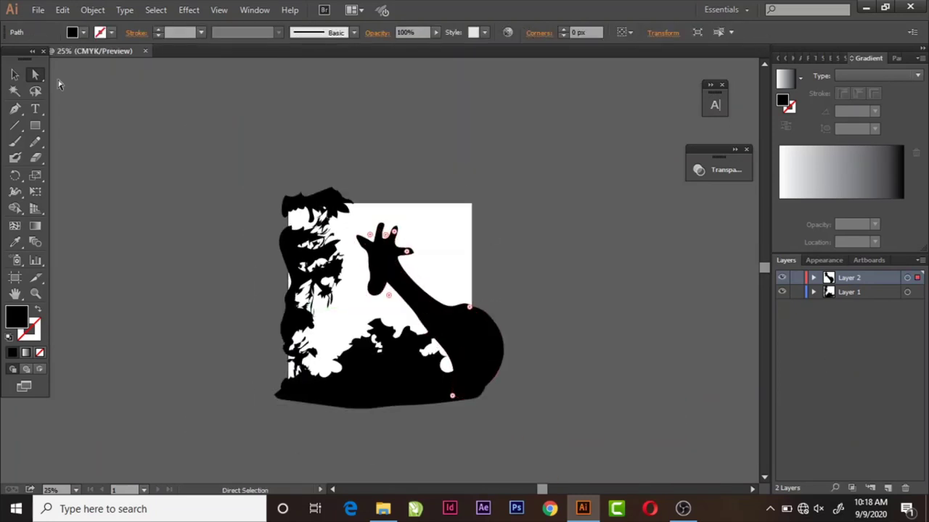
- Move the new layer to the bottom and draw a large red-filled circle behind the giraffe
key("ctrl+l")
left_click_drag(883, 311, 883, 313)
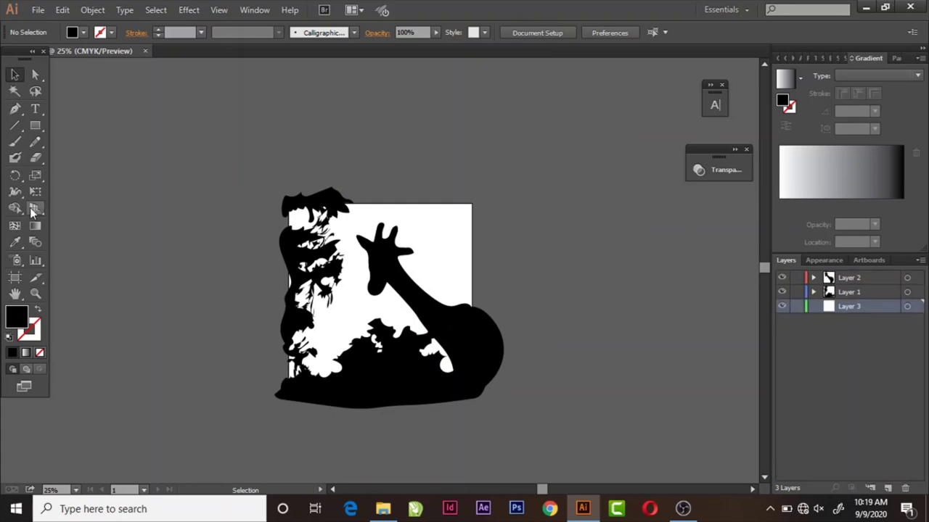
left_click_drag(35, 125, 80, 157)
left_click_drag(328, 228, 486, 386)
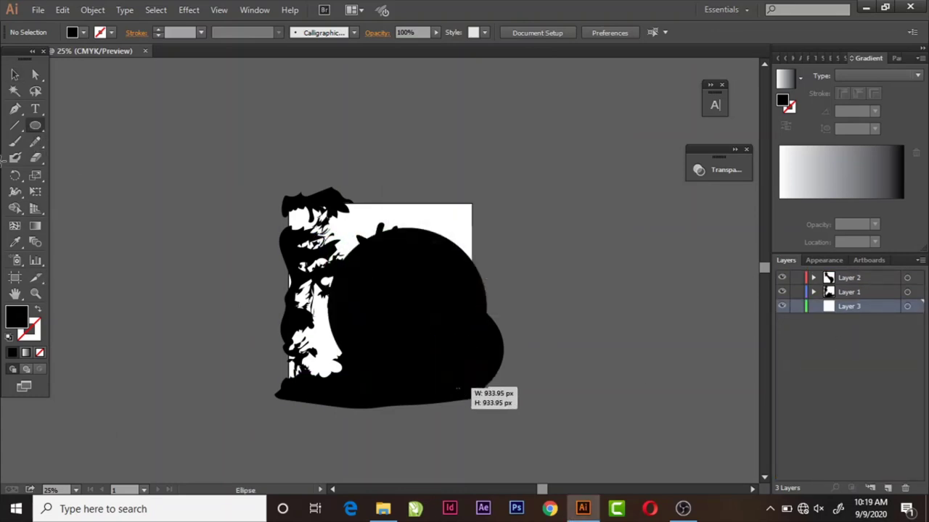
left_click(84, 32)
left_click(102, 58)
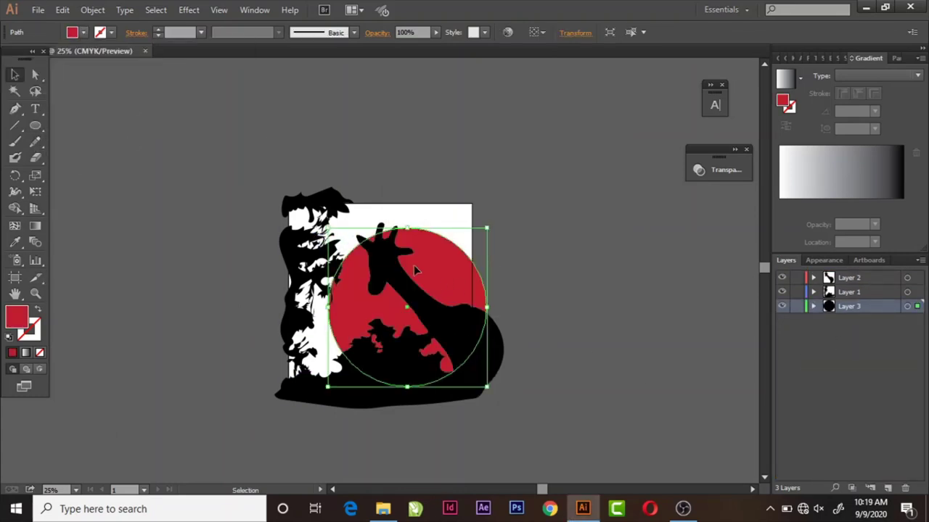
- Shrink the red sun circle in isolation mode, then return to the full artwork
left_click(527, 303)
double_click(363, 301)
right_click(362, 300)
left_click(394, 143)
double_click(335, 306)
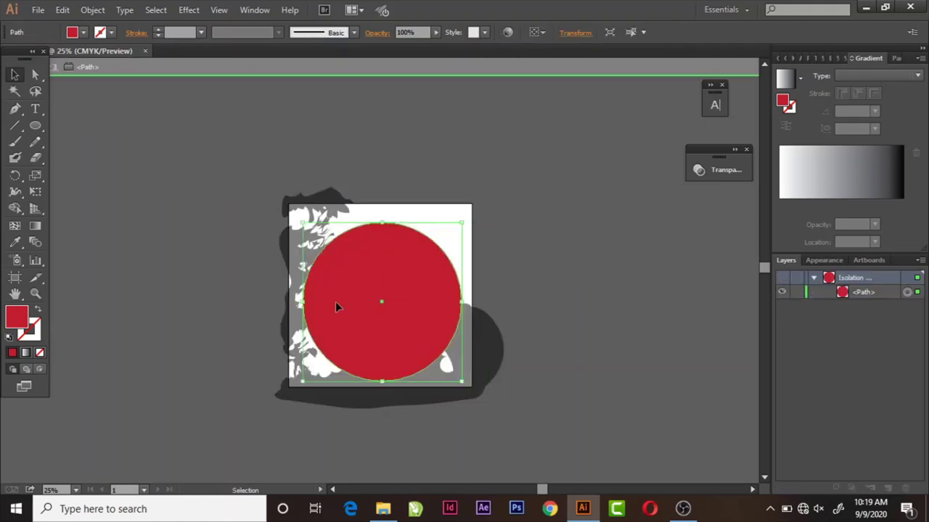
key("Escape")
double_click(384, 294)
left_click_drag(302, 380, 319, 356)
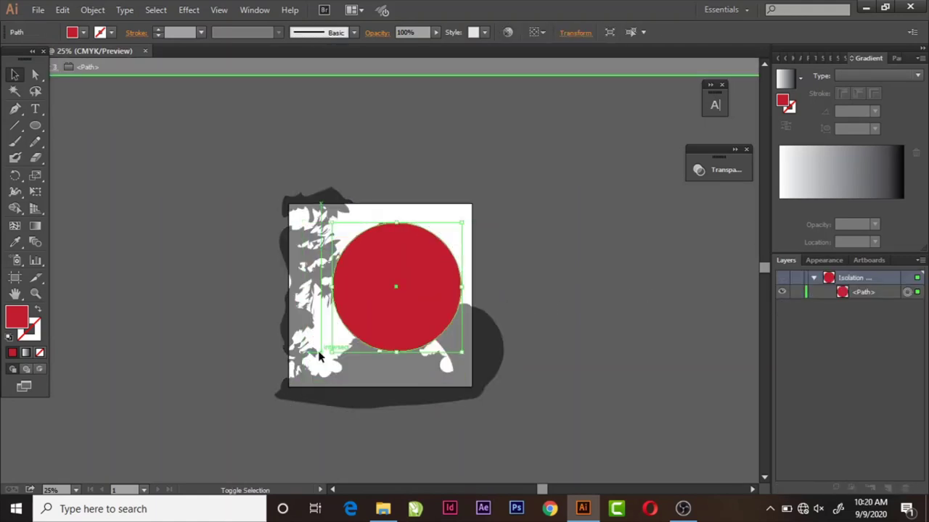
double_click(658, 342)
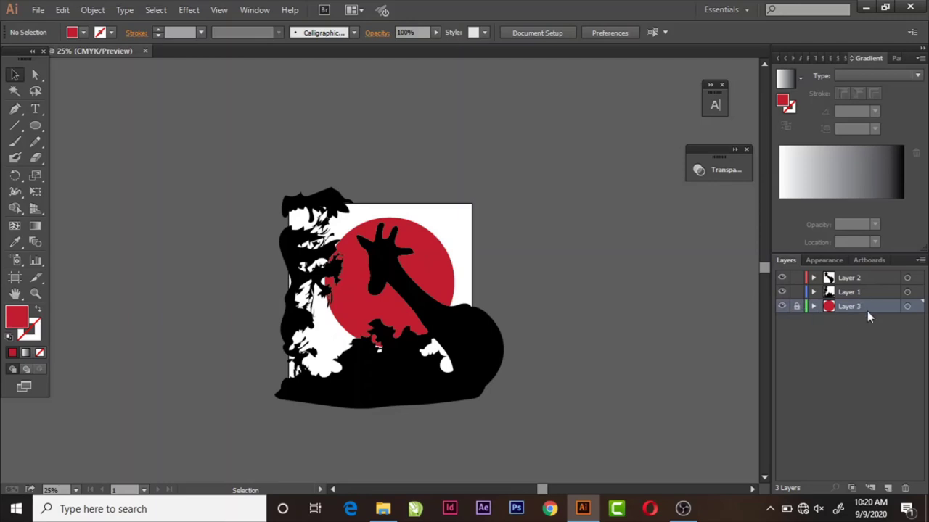
- On a new layer, draw black leafy foliage with the Pencil framing the sun's right side
left_click(888, 488)
key("shift+b")
key("i")
key("shift+e")
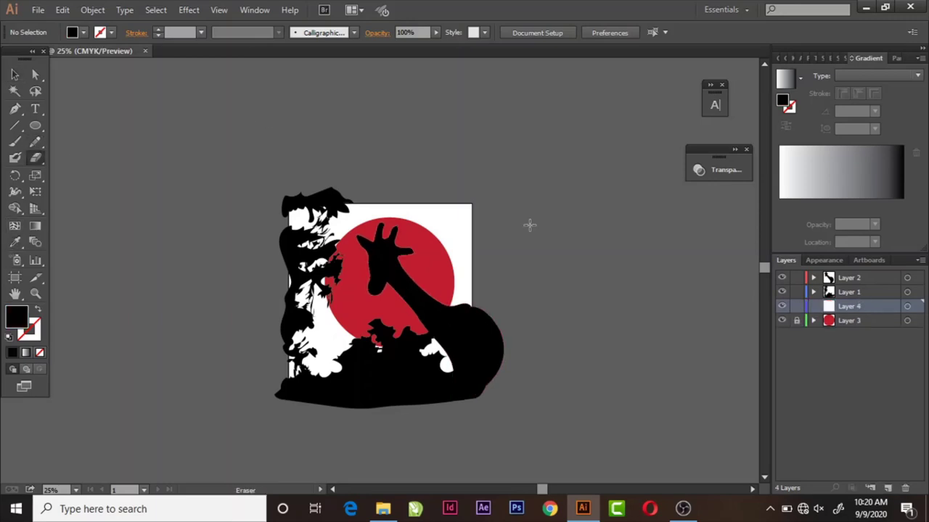
key("n")
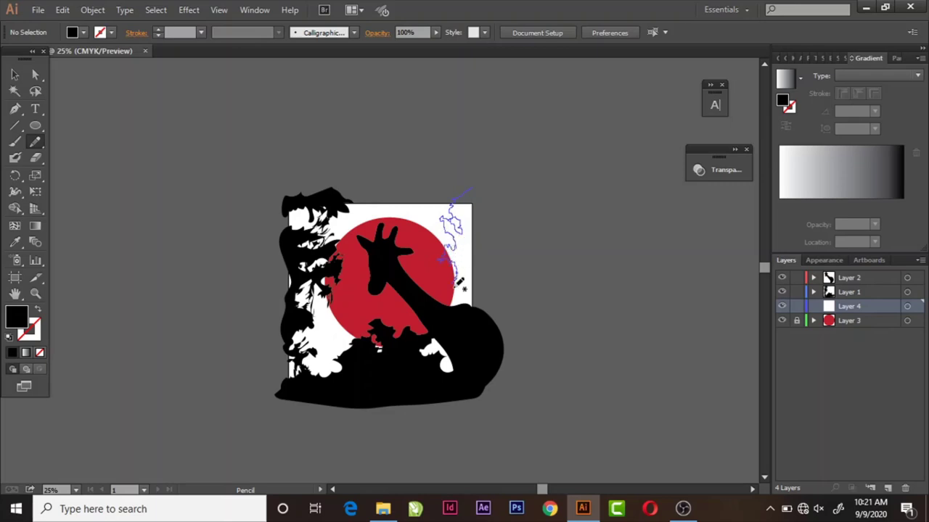
left_click_drag(486, 314, 526, 340)
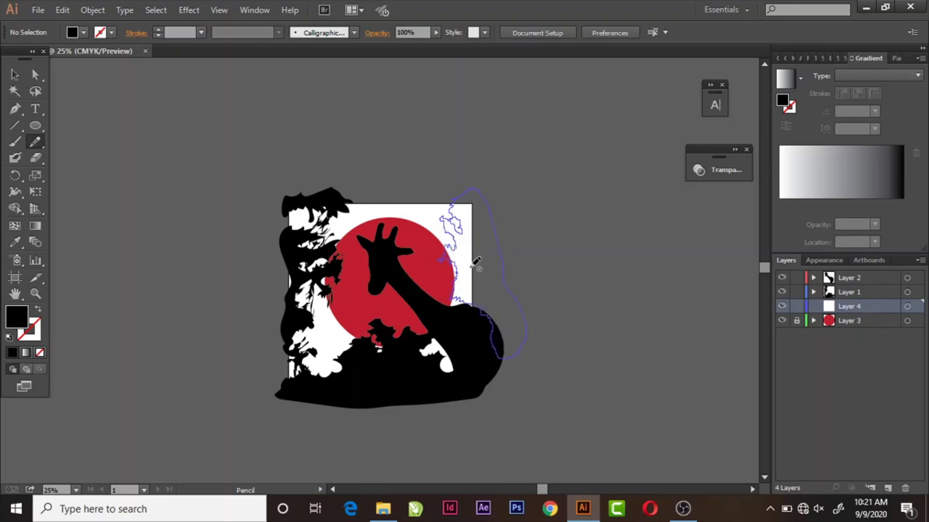
left_click_drag(438, 347, 438, 351)
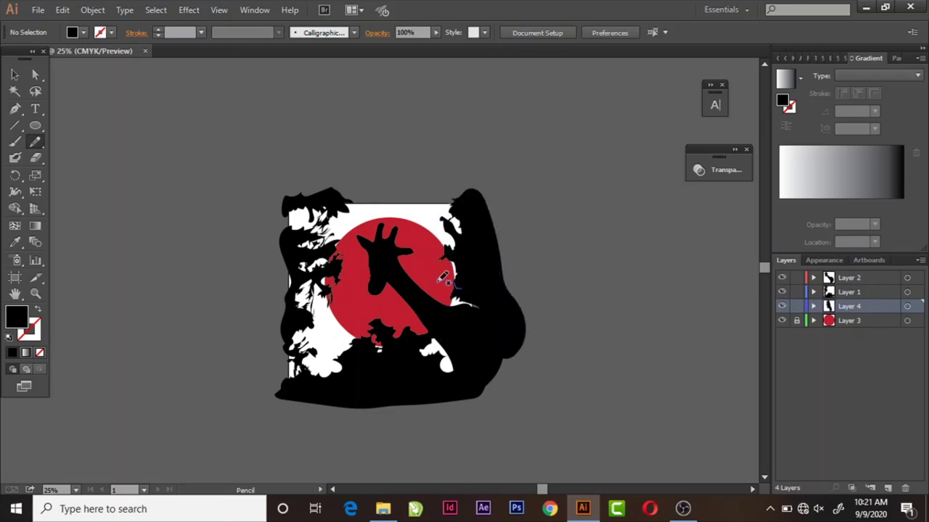
left_click_drag(452, 273, 455, 211)
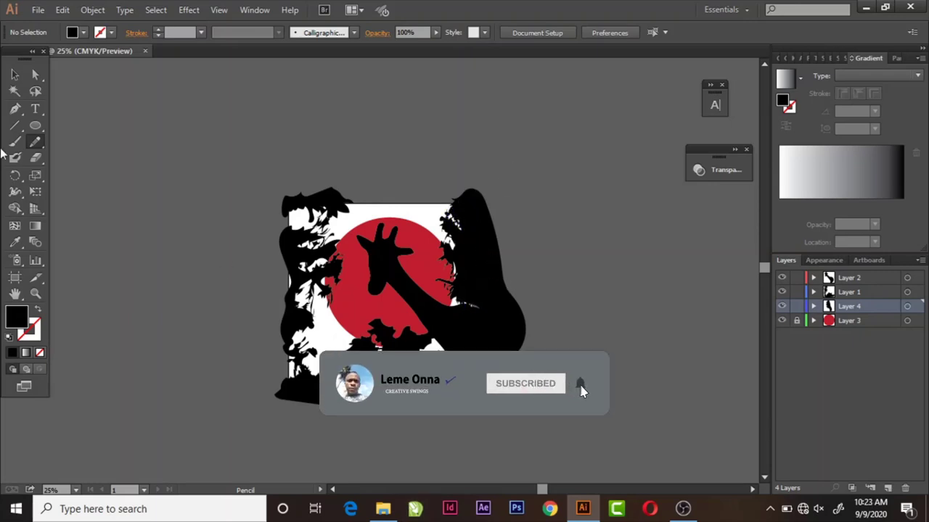
- Add a bottom layer, lock Layers 1 and 2, and draw a rectangle covering the artboard
key("v")
left_click(888, 487)
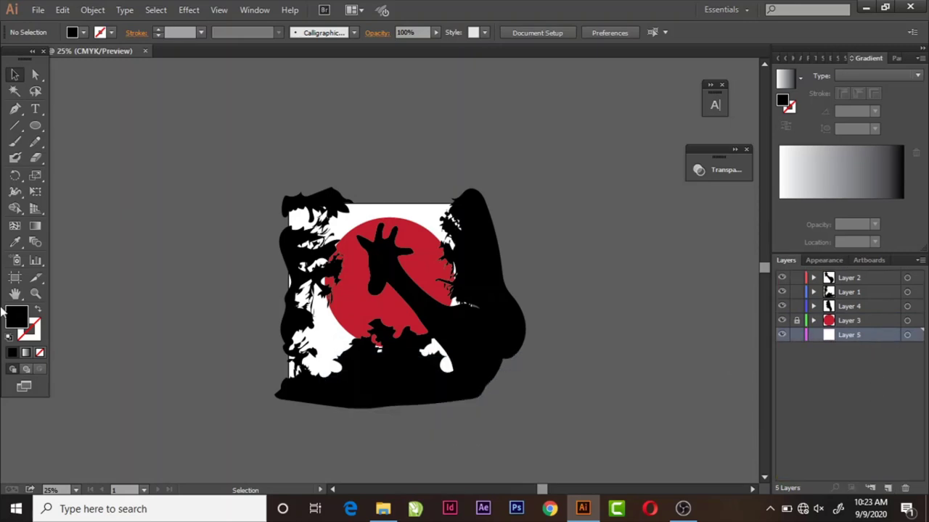
left_click(796, 292)
left_click(796, 281)
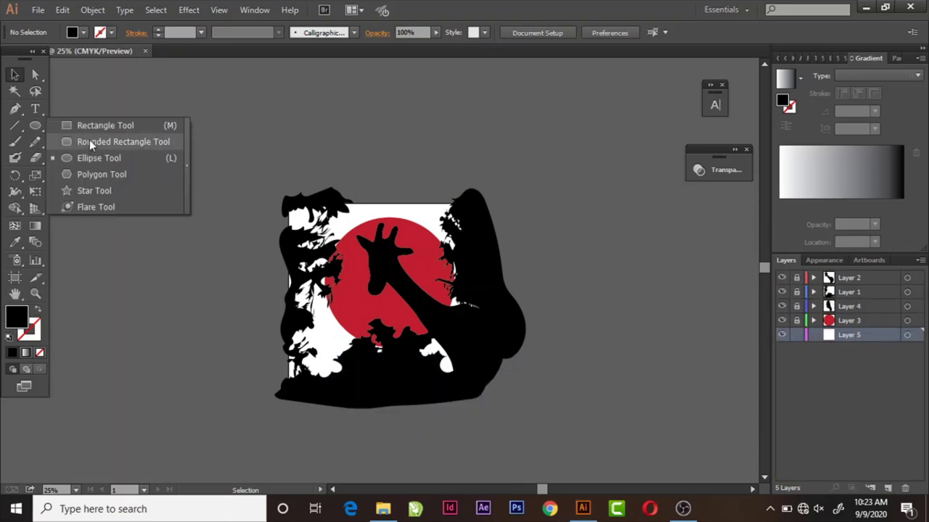
left_click_drag(35, 124, 109, 124)
left_click_drag(279, 193, 496, 415)
- Change the background rectangle's fill from black to brown
left_click(84, 32)
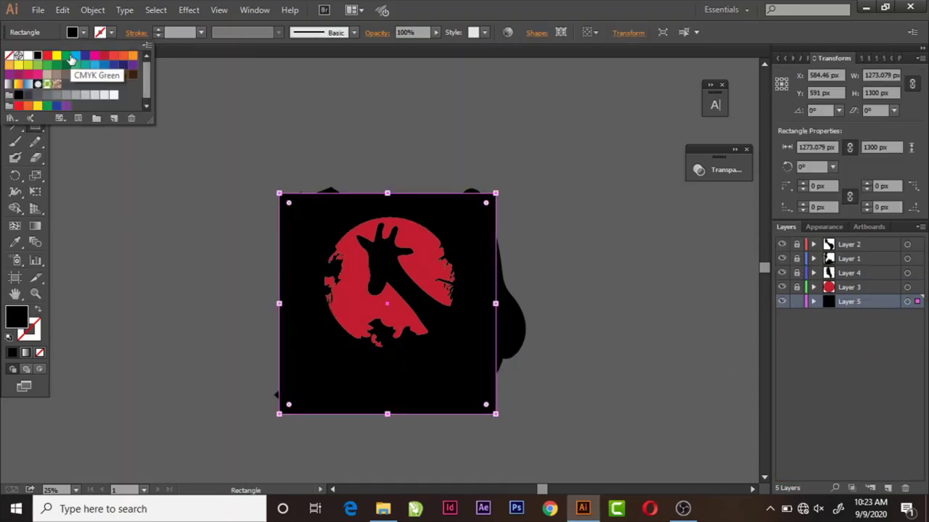
left_click(73, 86)
double_click(15, 74)
left_click(530, 355)
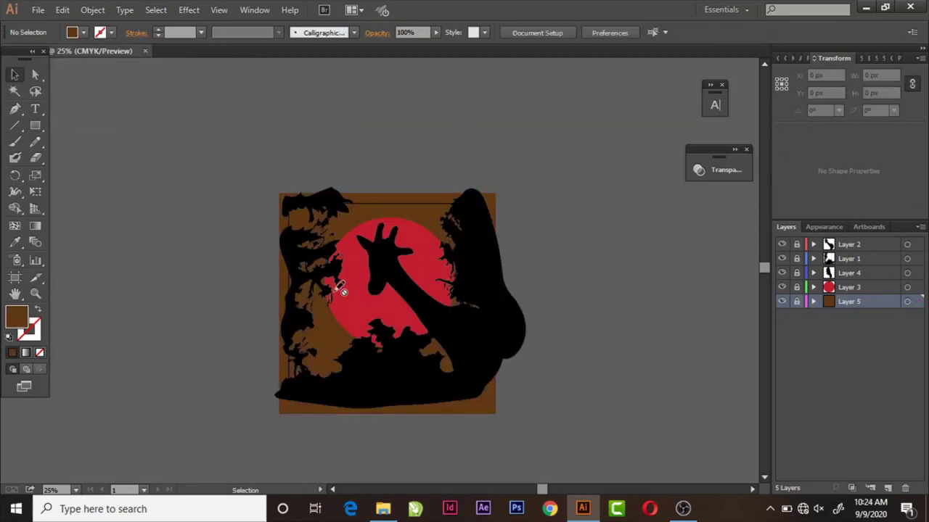
left_click(35, 75)
- Unlock the sun's layer and apply a red gradient from the Brights library to the circle
left_click(14, 74)
left_click(797, 287)
left_click(414, 233)
left_click(859, 61)
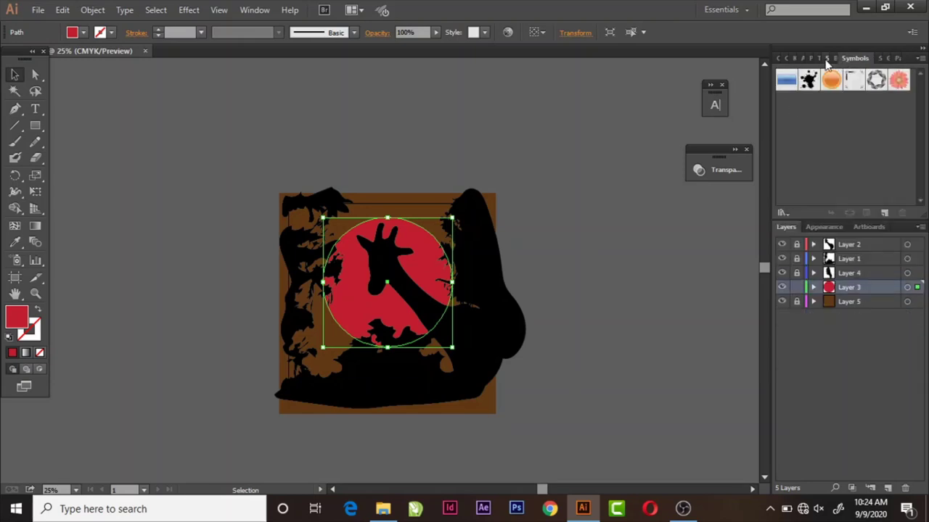
left_click(921, 65)
left_click(785, 141)
left_click(414, 269)
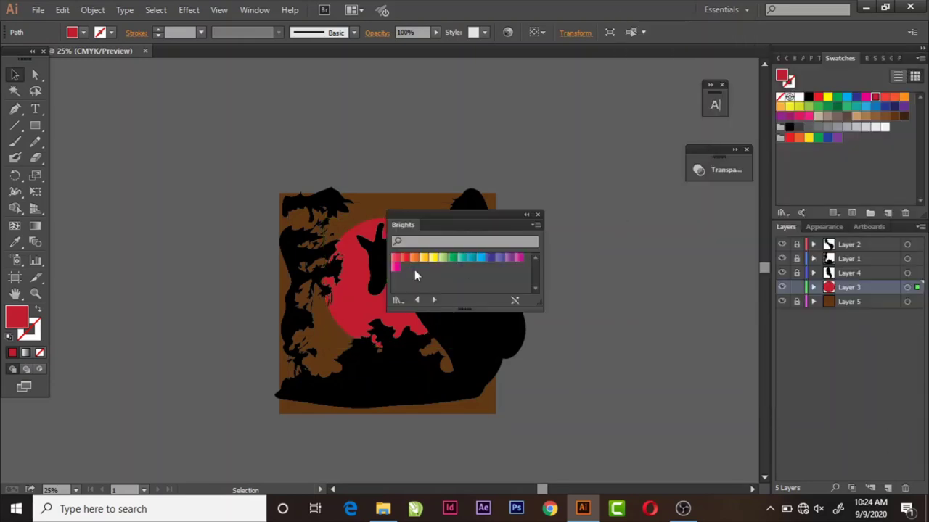
- Make the gradient run vertically at 90° and shift the right stop toward orange
double_click(488, 217)
left_click_drag(479, 226, 639, 222)
key("ctrl+a")
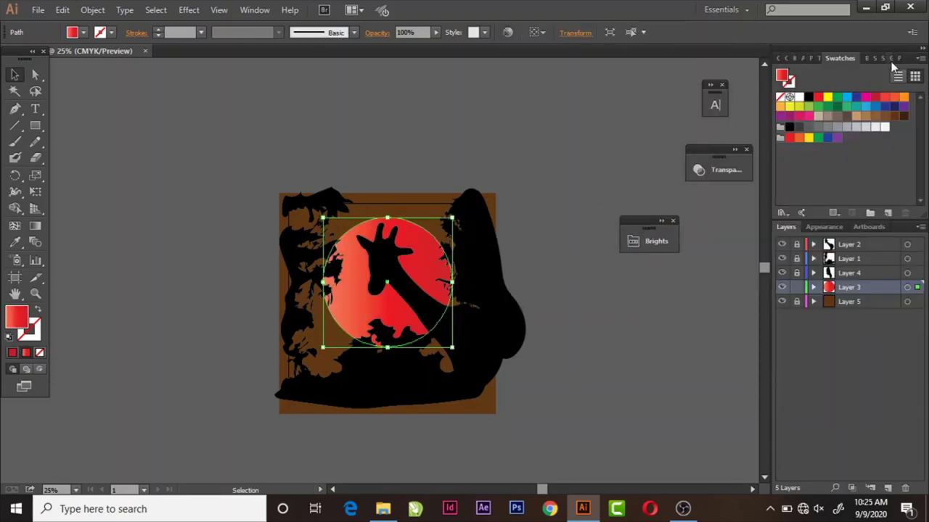
left_click(892, 58)
left_click(874, 111)
left_click(887, 175)
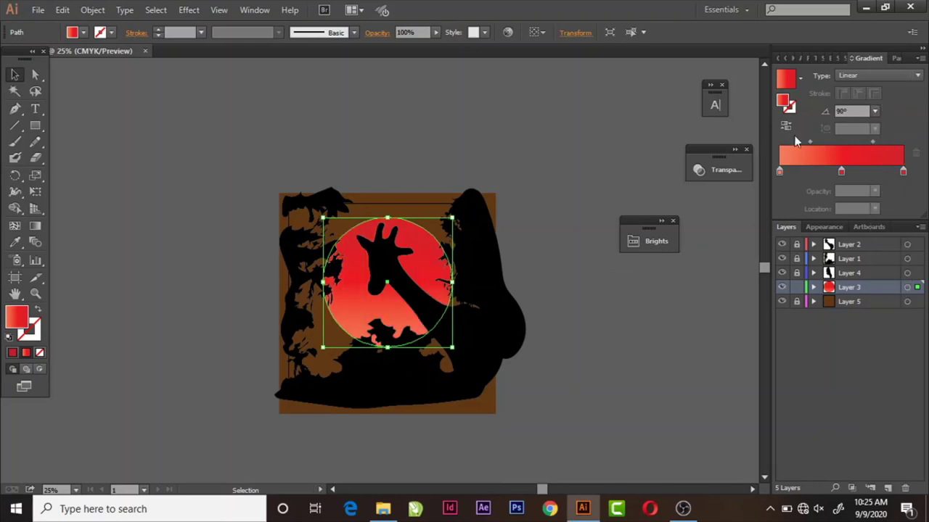
double_click(903, 171)
left_click(727, 219)
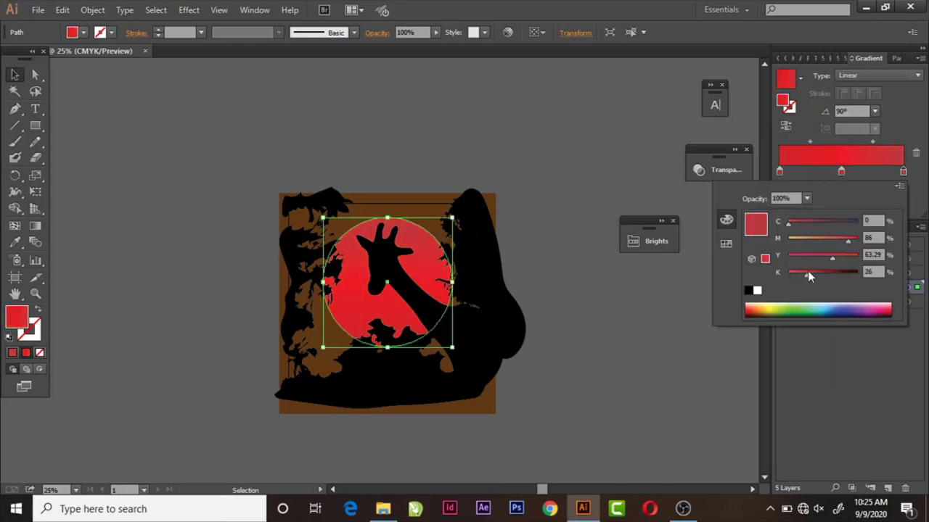
left_click_drag(849, 244, 819, 240)
left_click(824, 61)
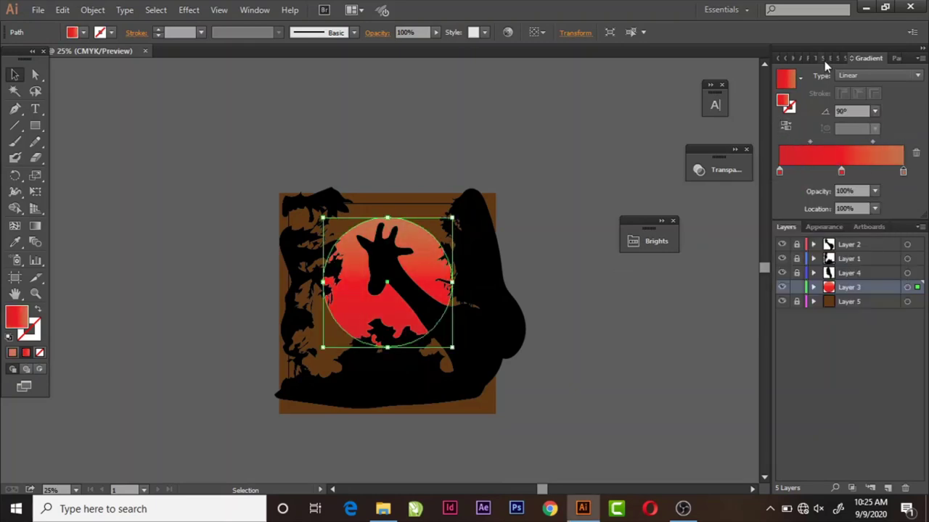
- Apply the Summer Red Radial gradient from the Seasons library to the sun circle
left_click(658, 244)
left_click(473, 306)
left_click(642, 411)
left_click(473, 307)
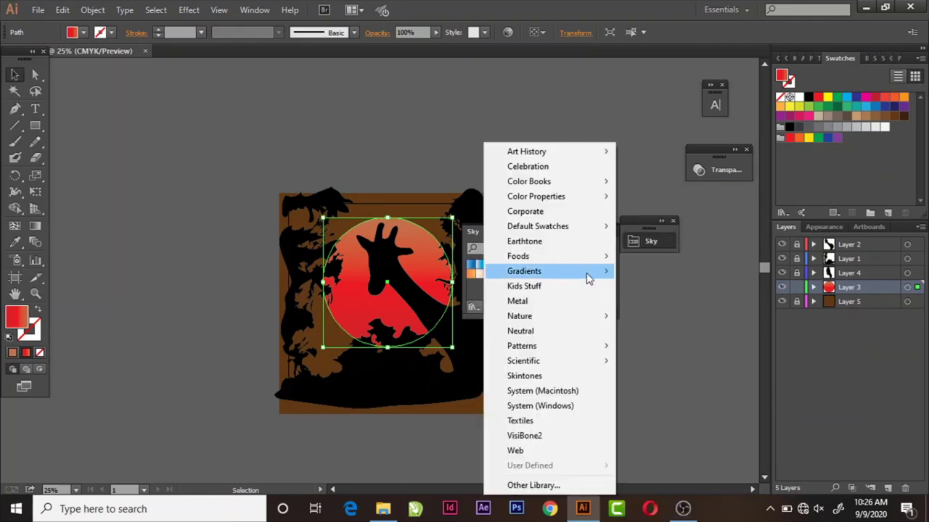
left_click(667, 380)
left_click(547, 265)
left_click(593, 232)
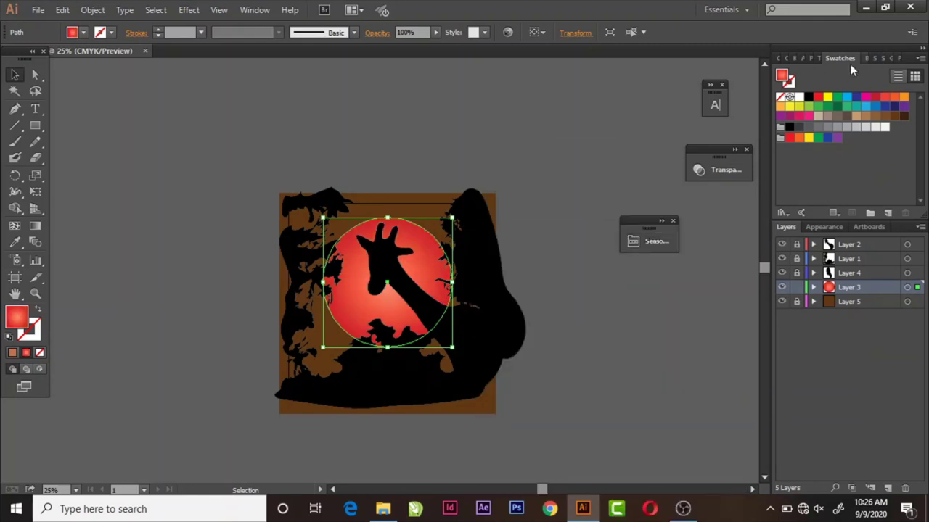
- Change the sun's gradient to Linear at a -90° angle
left_click(896, 58)
left_click(878, 75)
left_click(870, 87)
left_click(874, 111)
left_click(889, 311)
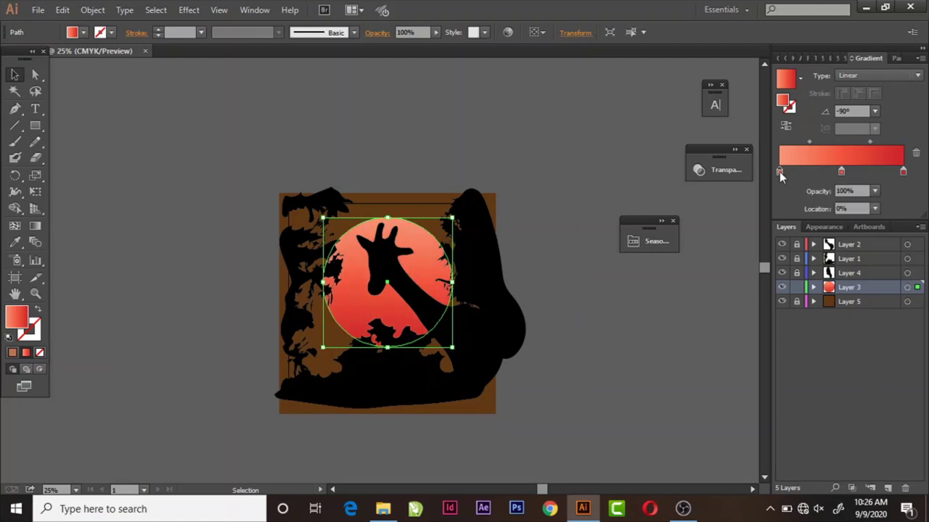
- Make the left gradient stop a deep saturated red
double_click(780, 171)
mouse_move(834, 259)
left_mouse_down()
mouse_move(854, 258)
mouse_move(849, 240)
mouse_move(858, 238)
left_mouse_up()
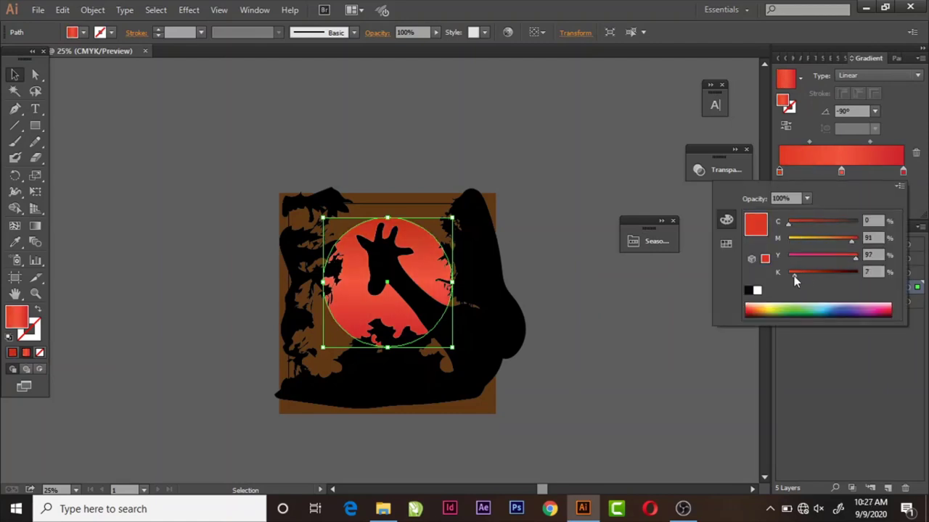
left_click_drag(787, 222, 800, 222)
left_click_drag(856, 255, 855, 260)
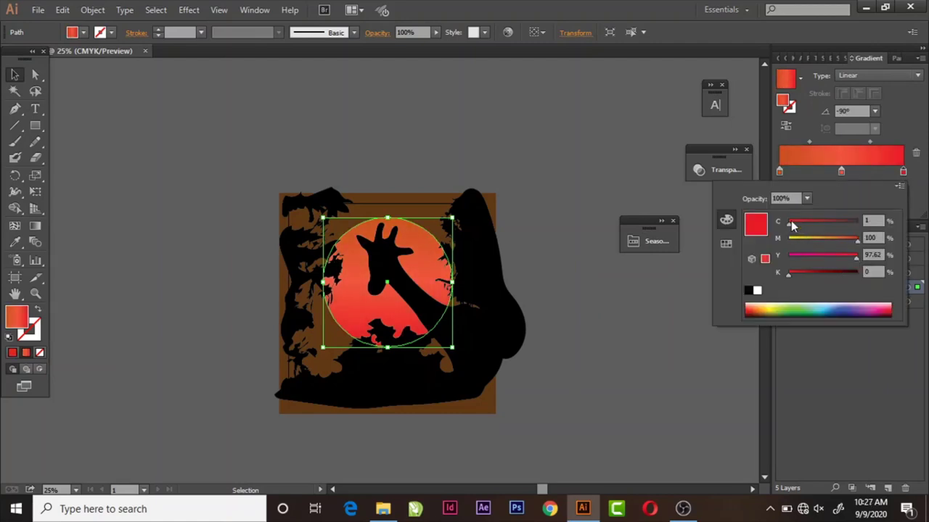
left_click_drag(754, 313, 751, 306)
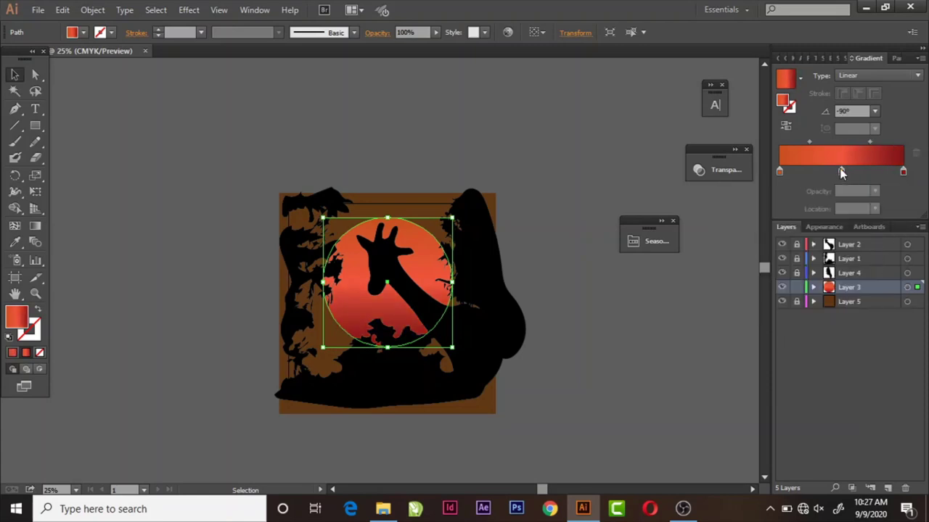
- Move the middle gradient stop to the right and colour it crimson
left_click_drag(841, 171, 872, 172)
double_click(871, 172)
left_click_drag(755, 314, 751, 306)
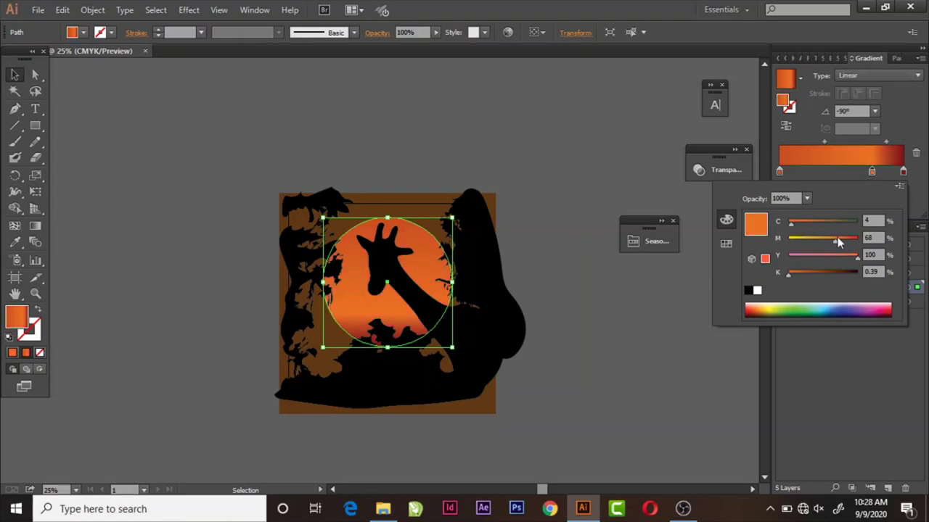
left_click_drag(858, 255, 846, 256)
left_click_drag(788, 272, 808, 272)
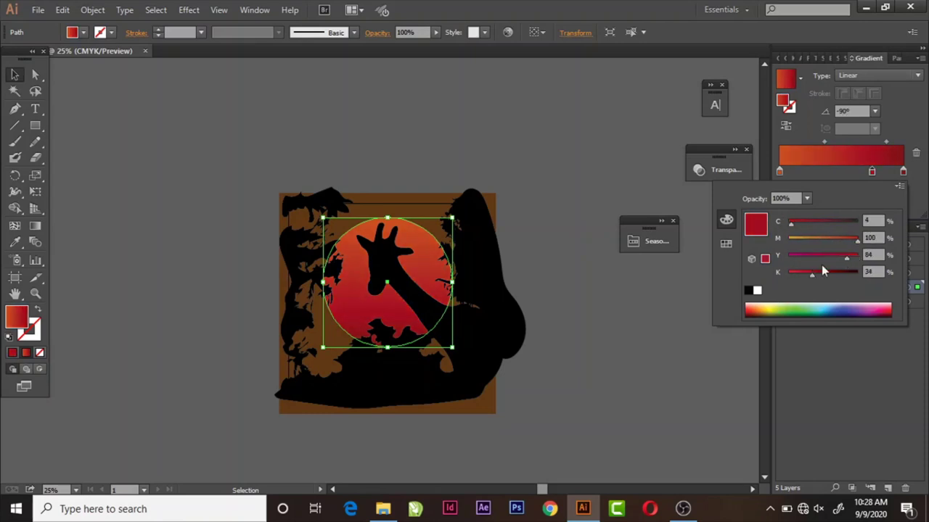
left_click(779, 173)
- Recolour the left gradient stop to an orange-red, then deselect the artwork
double_click(779, 172)
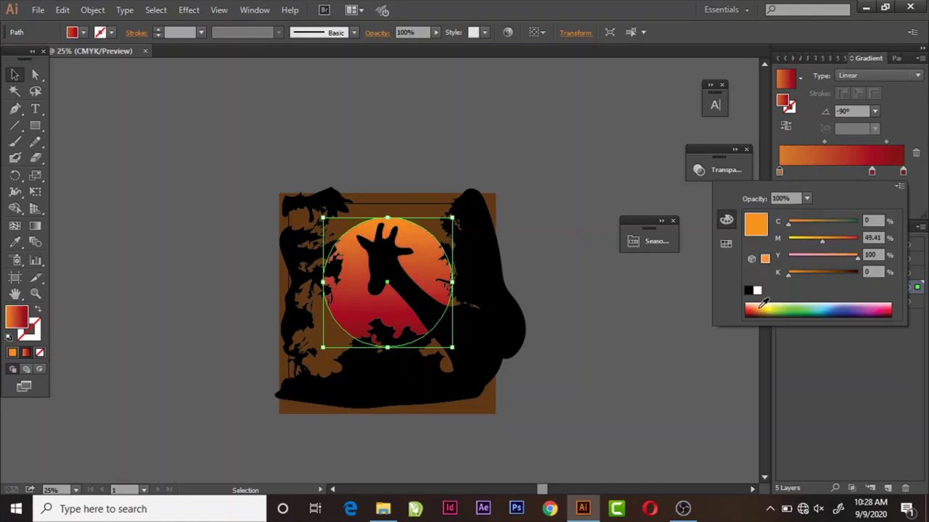
left_click_drag(856, 239, 843, 239)
left_click_drag(857, 256, 838, 257)
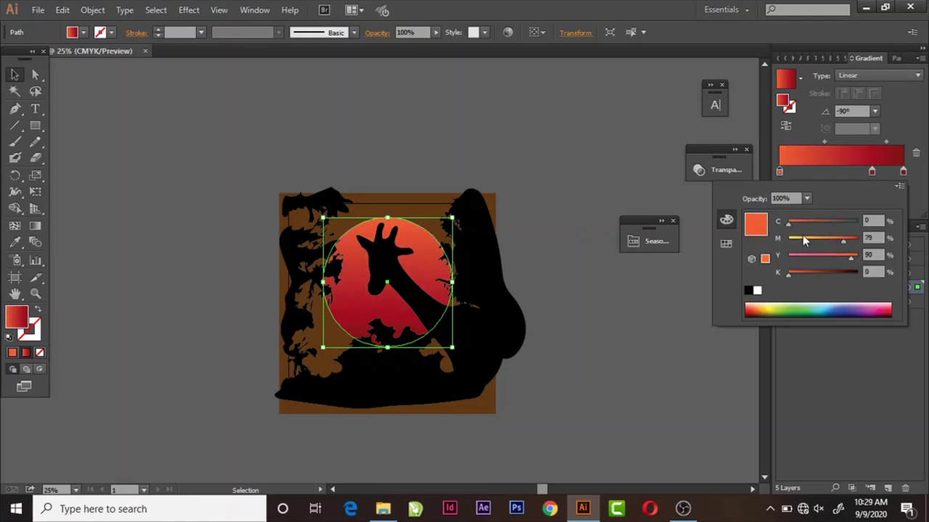
left_click(725, 243)
left_click(767, 221)
left_click(726, 219)
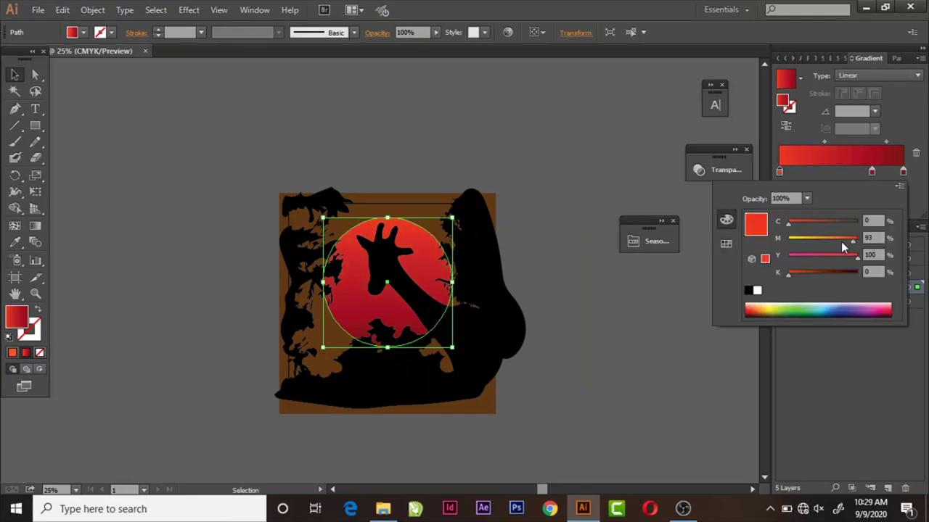
left_click_drag(840, 240, 832, 239)
left_click(568, 340)
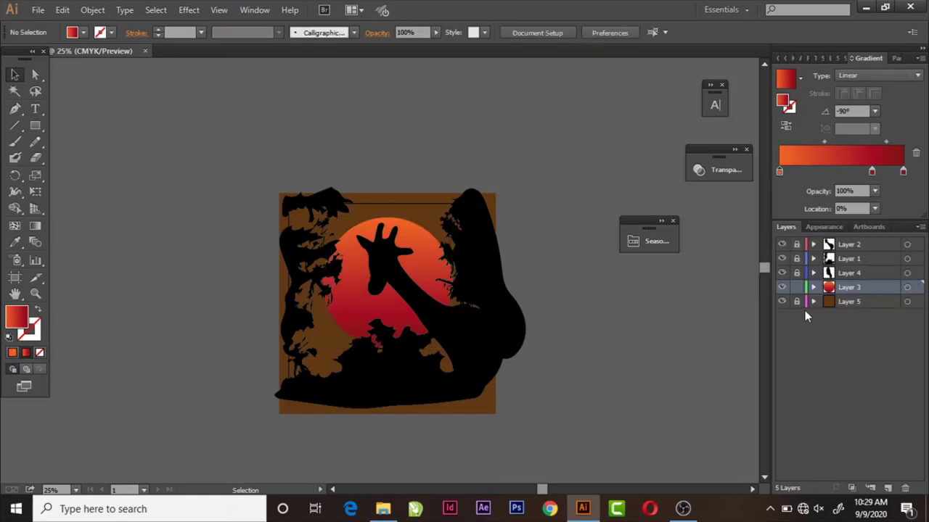
- Give the brown background rectangle a new fill colour
left_click(907, 301)
key("i")
double_click(16, 316)
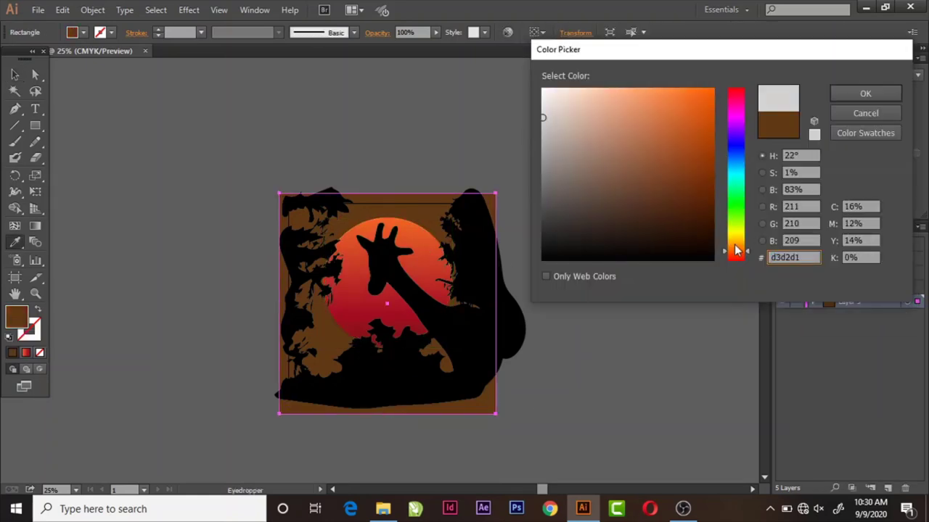
left_click(645, 96)
left_click(863, 94)
- Darken the background to a near-black maroon with Recolor Artwork, then lock those layers
left_click(507, 32)
mouse_move(662, 388)
left_mouse_down()
mouse_move(646, 410)
mouse_move(686, 390)
mouse_move(627, 410)
left_mouse_up()
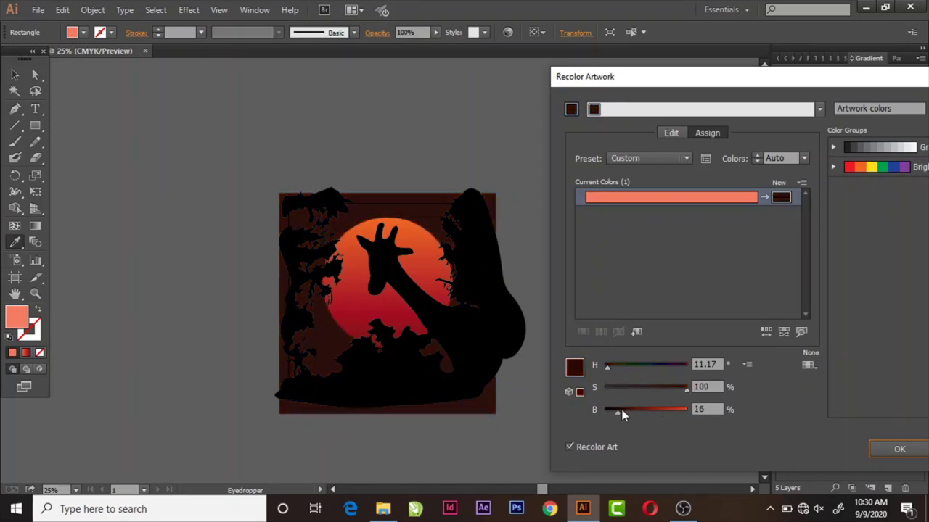
left_click(619, 390)
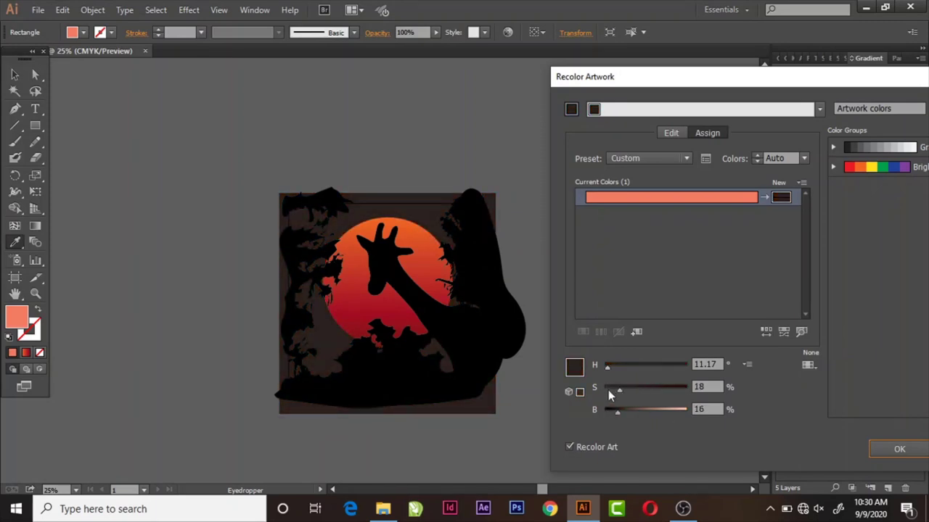
left_click_drag(607, 390, 687, 390)
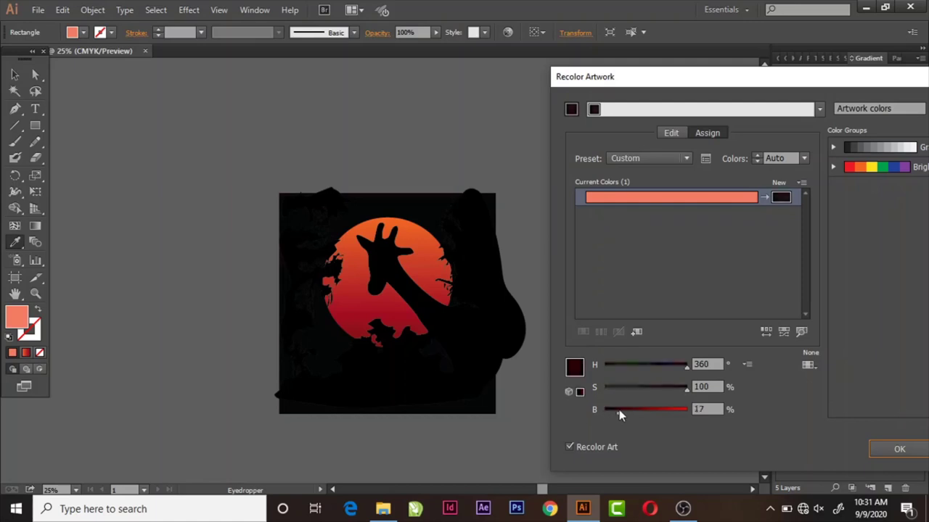
key("Return")
left_click(796, 301)
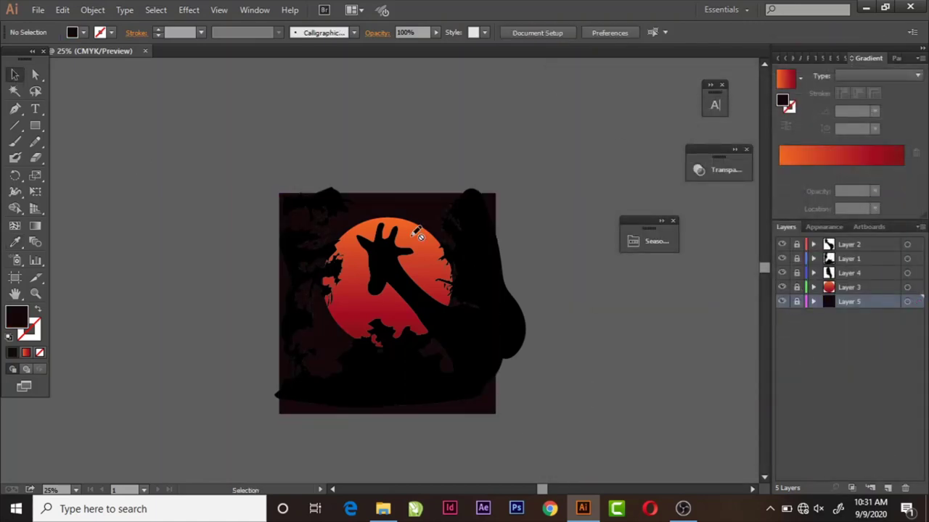
- Give the giraffe the sun's gradient as a 3 pt outline instead of a fill
key("ctrl+plus")
left_click_drag(650, 220, 716, 230)
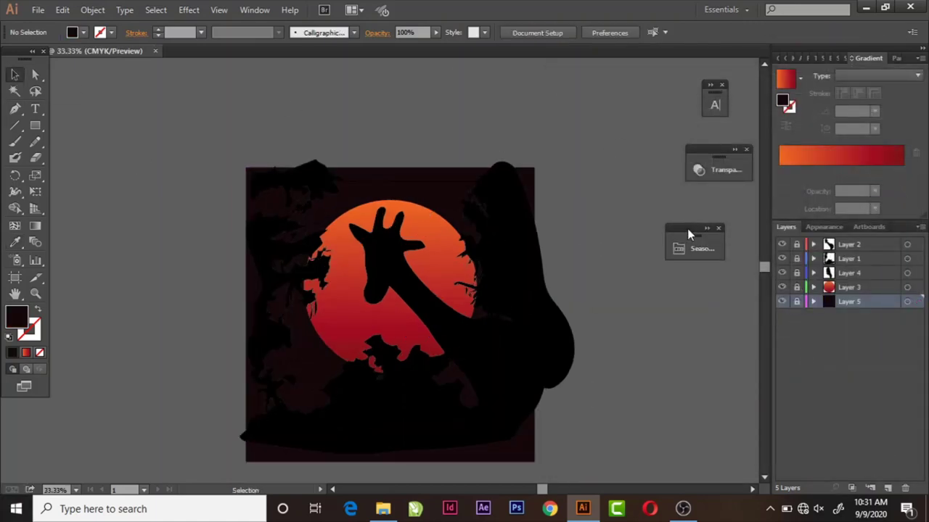
left_click_drag(499, 356, 491, 368)
key("ctrl+z")
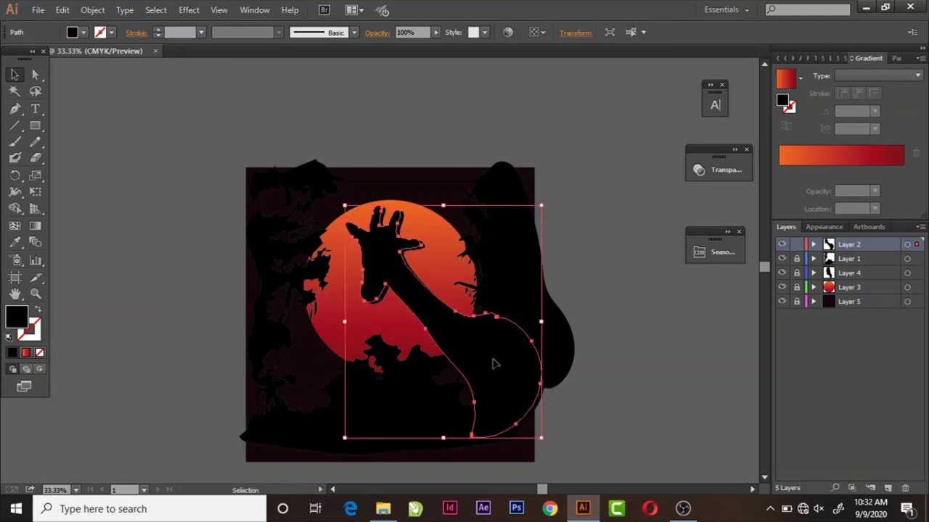
key("i")
left_click(371, 284)
key("shift+x")
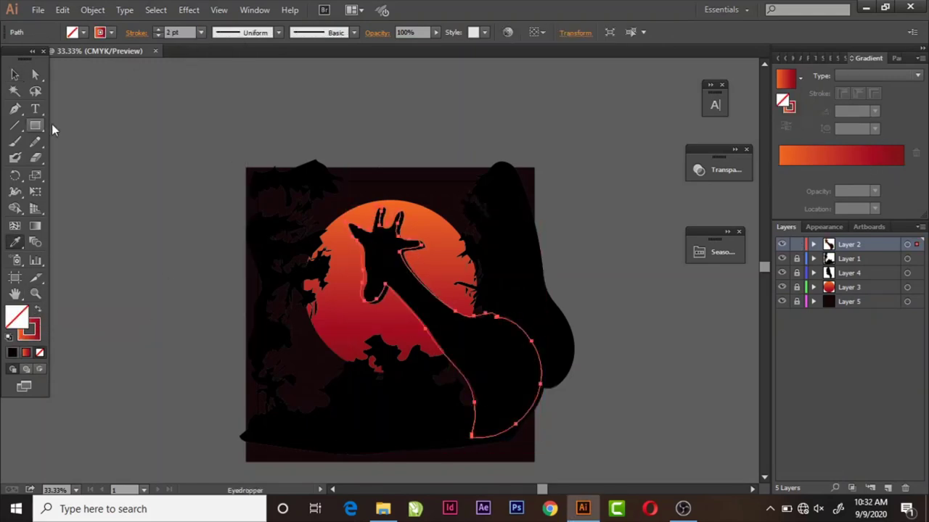
key("a")
key("v")
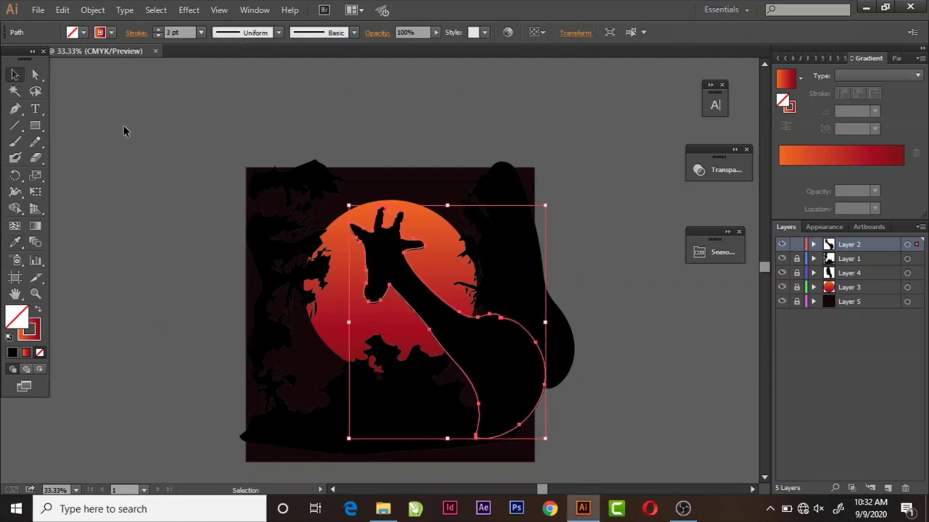
- Erase cuts down the giraffe's head and neck and group the split pieces
left_click(35, 157)
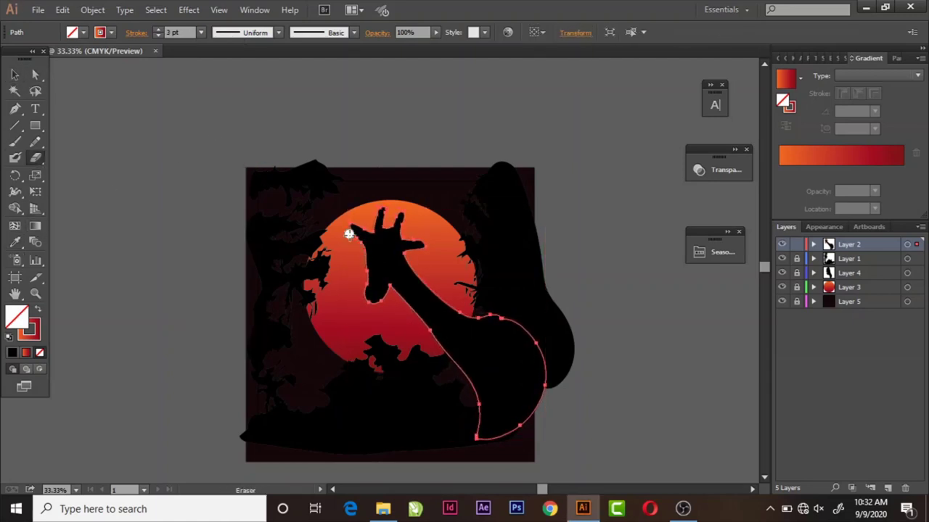
mouse_move(349, 234)
left_mouse_down()
mouse_move(546, 387)
mouse_move(521, 320)
left_mouse_up()
mouse_move(367, 254)
left_mouse_down()
mouse_move(383, 291)
mouse_move(481, 411)
left_mouse_up()
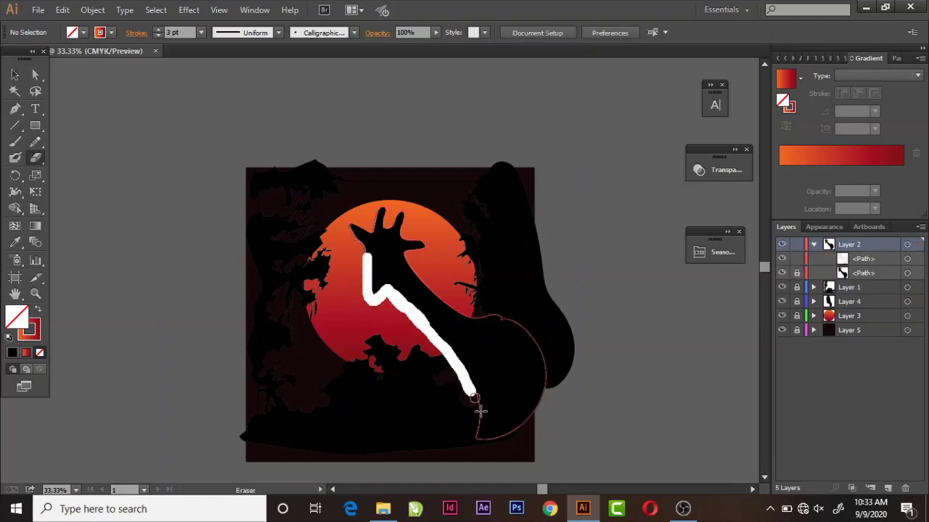
key("ctrl+plus")
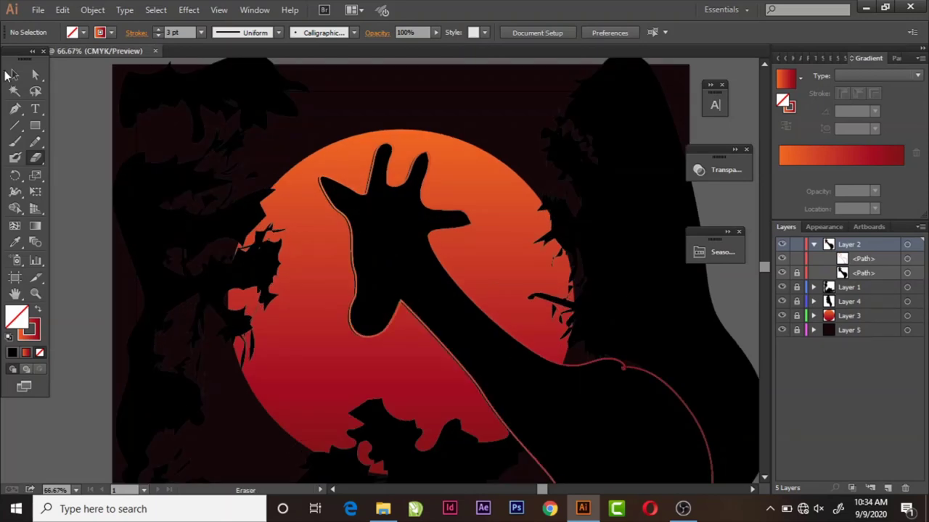
left_click(14, 75)
right_click(350, 222)
left_click(92, 9)
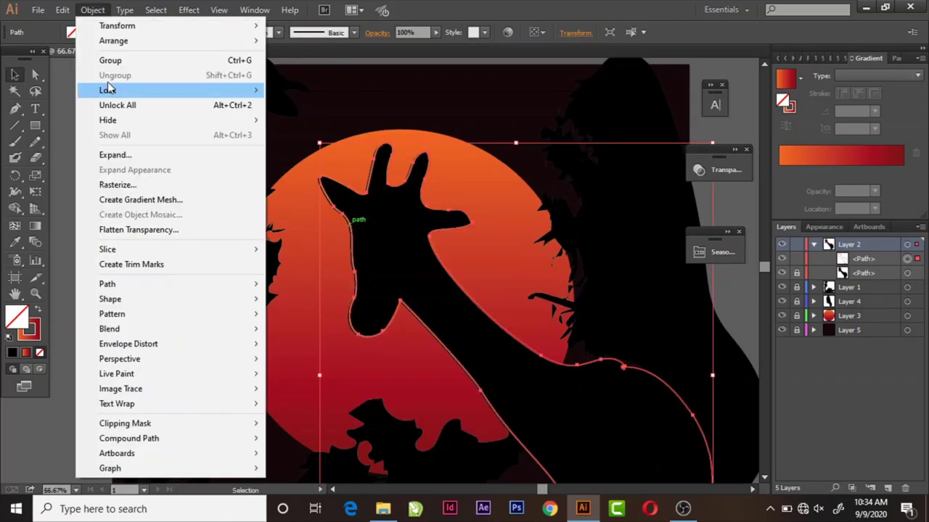
left_click(110, 60)
- Erase further strips along the giraffe's neck and reselect the giraffe group
left_click(35, 157)
left_click_drag(330, 184, 341, 319)
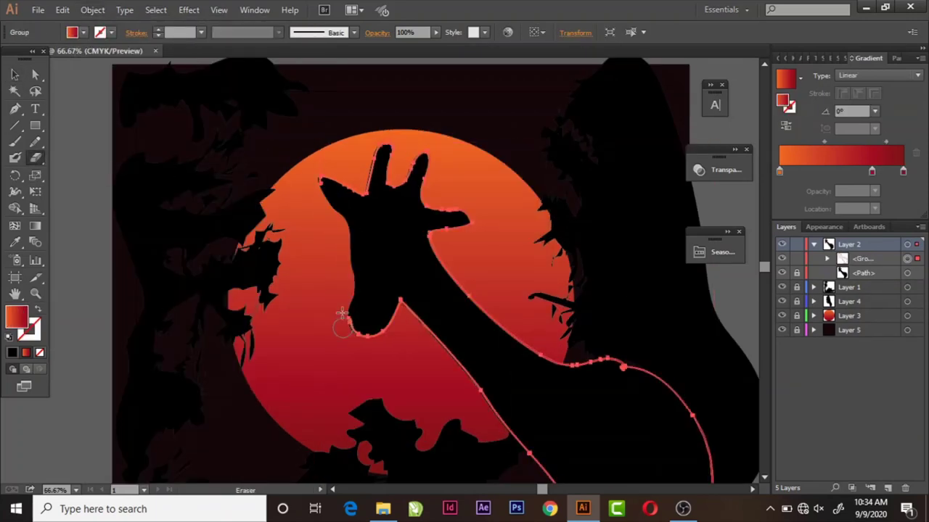
scroll(581, 285, "down", 3)
left_click_drag(414, 194, 575, 443)
mouse_move(576, 399)
left_mouse_down()
mouse_move(589, 428)
mouse_move(623, 190)
left_mouse_up()
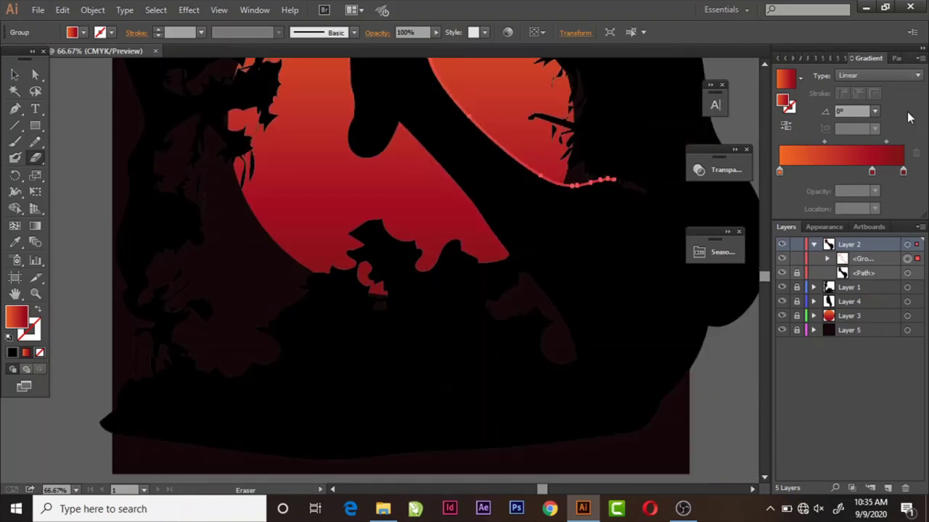
left_click(14, 74)
left_click(344, 145)
key("ctrl+minus")
key("ctrl+minus")
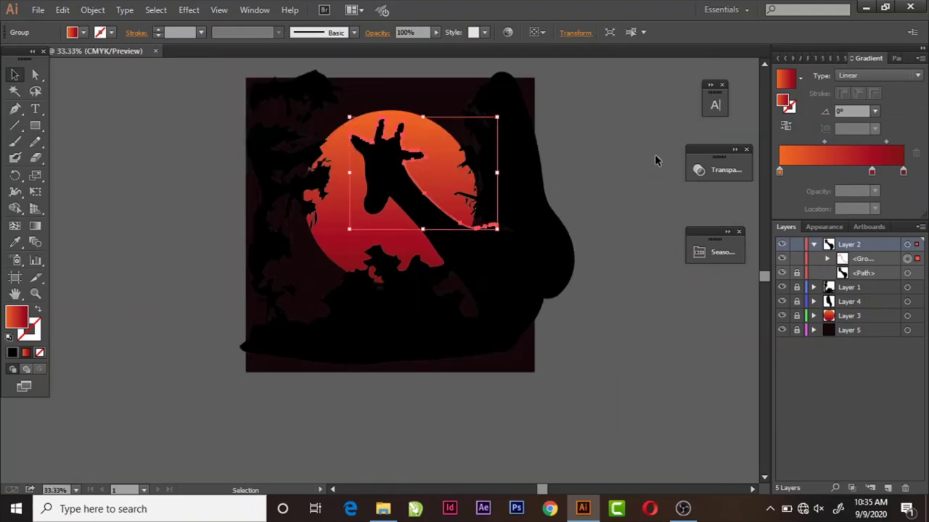
left_click(465, 228)
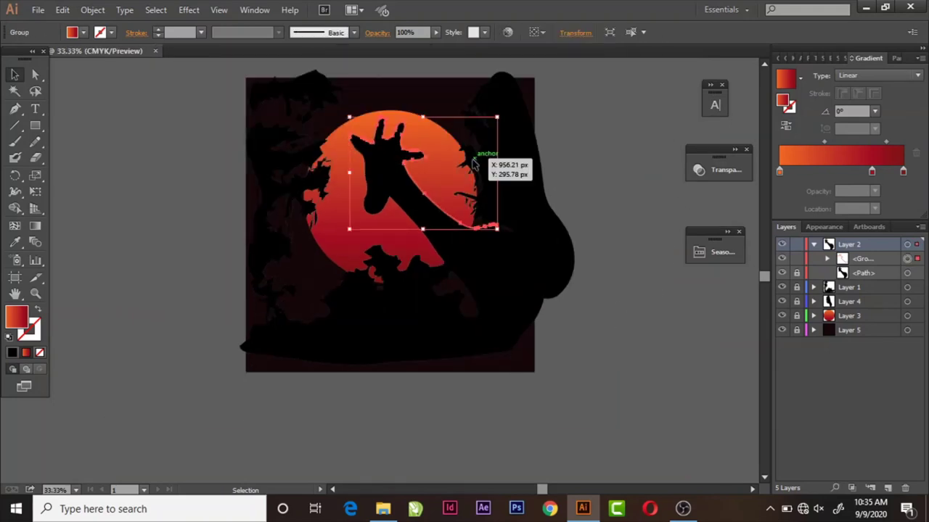
- Lighten the giraffe rim gradient's starting colour to pale peach with Recolor Artwork
left_click(507, 32)
left_click_drag(674, 393, 631, 393)
key("Return")
left_click(629, 365)
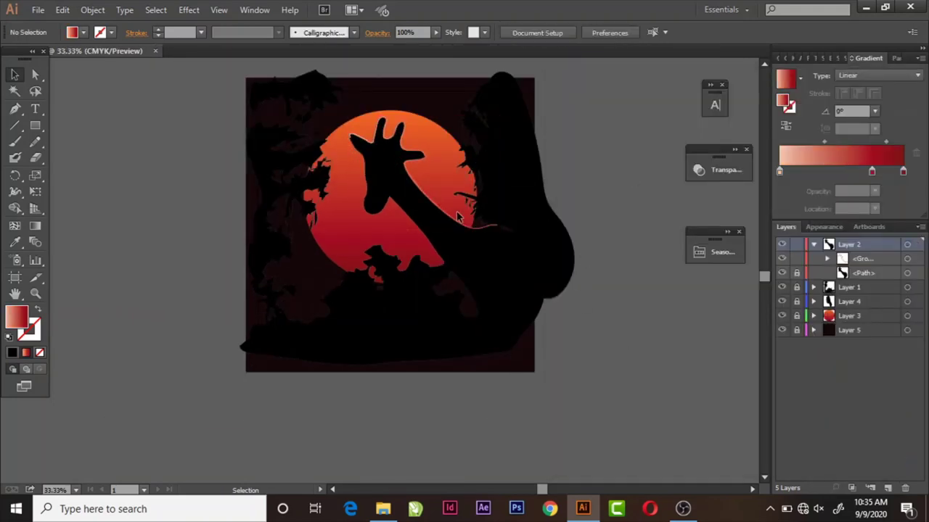
left_click(461, 222)
key("shift+e")
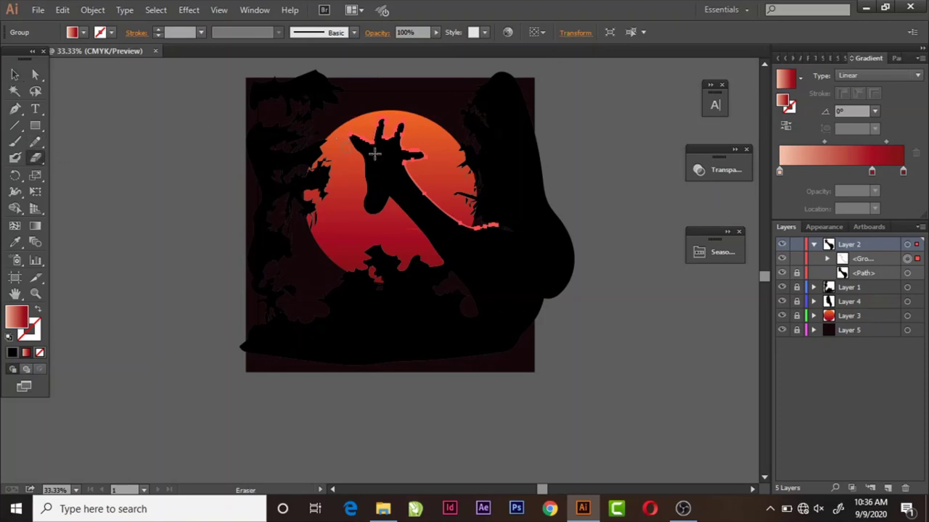
key("v")
key("ctrl+shift+a")
key("ctrl+z")
- Add a new layer above Layer 3
left_click(671, 377)
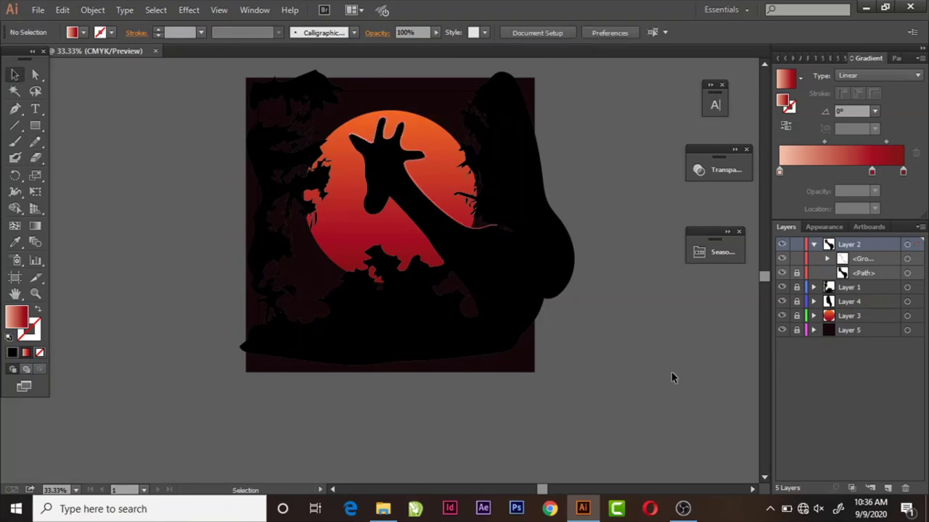
key("ctrl+plus")
key("ctrl+minus")
left_click(813, 245)
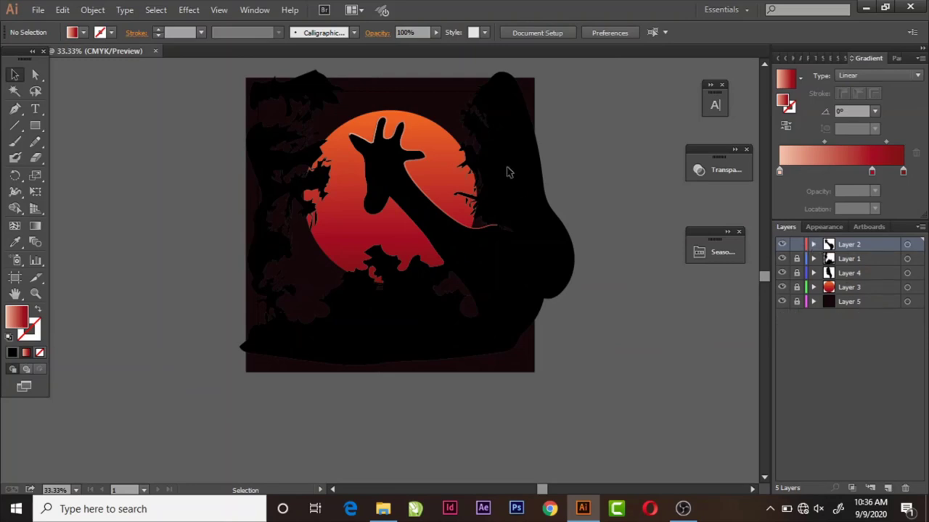
key("ctrl+plus")
key("ctrl+minus")
key("ctrl+minus")
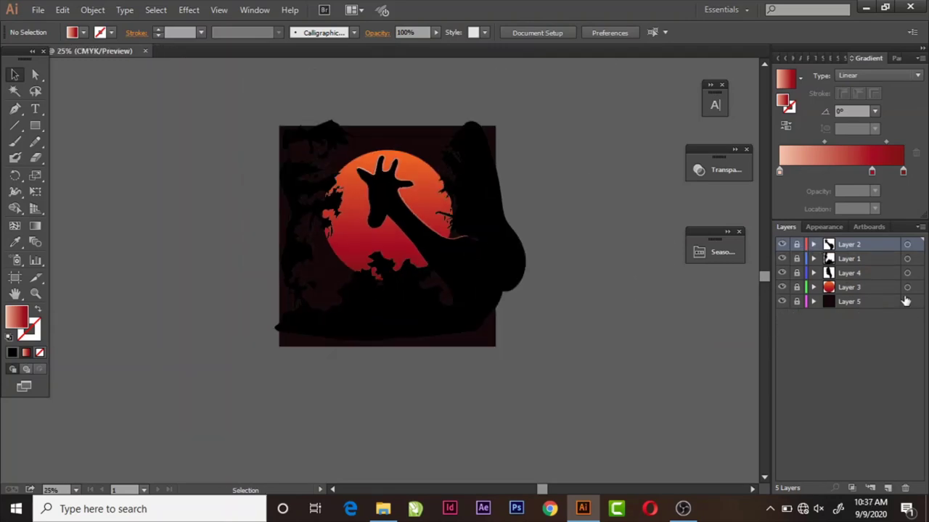
left_click(863, 287)
key("ctrl+l")
- Draw a black pencil ground shape across the bottom of the scene
key("n")
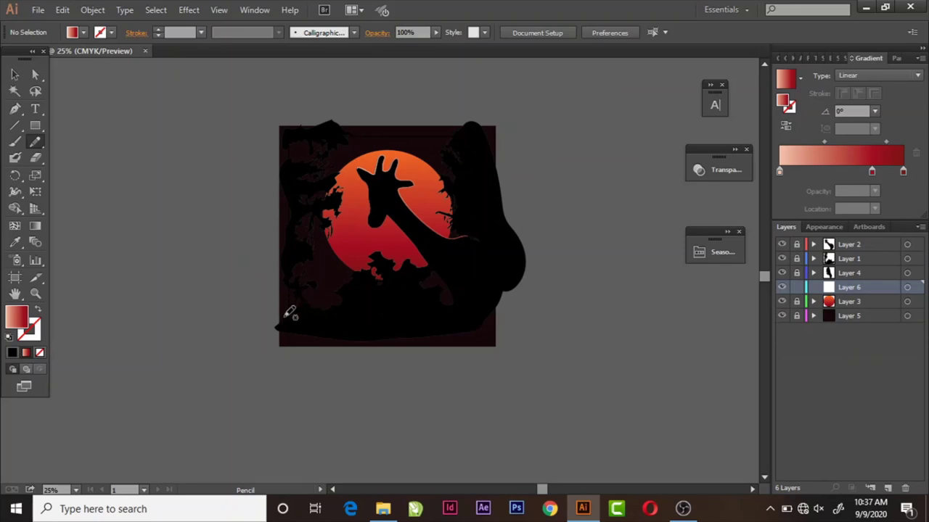
left_click(84, 31)
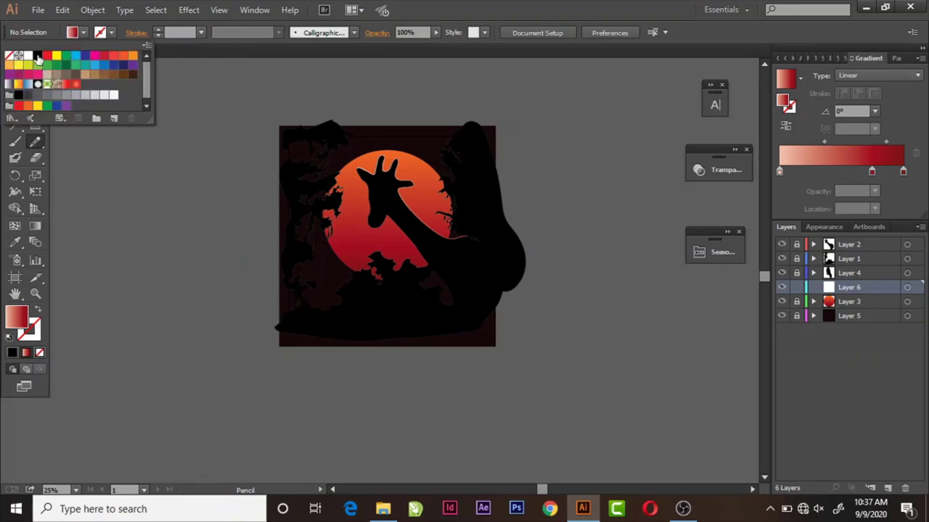
left_click(38, 56)
left_click_drag(280, 331, 327, 276)
left_click(615, 230, "ctrl")
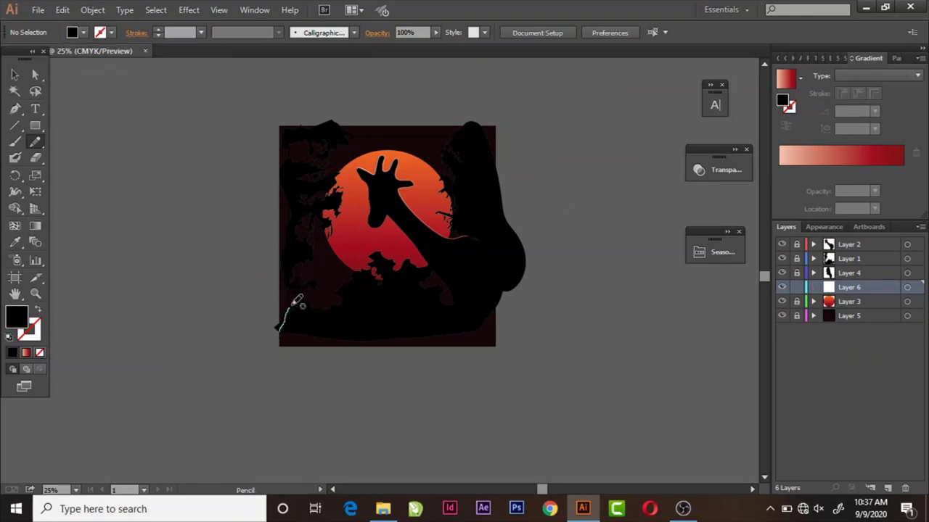
left_click_drag(470, 303, 270, 335)
left_click(527, 160, "ctrl")
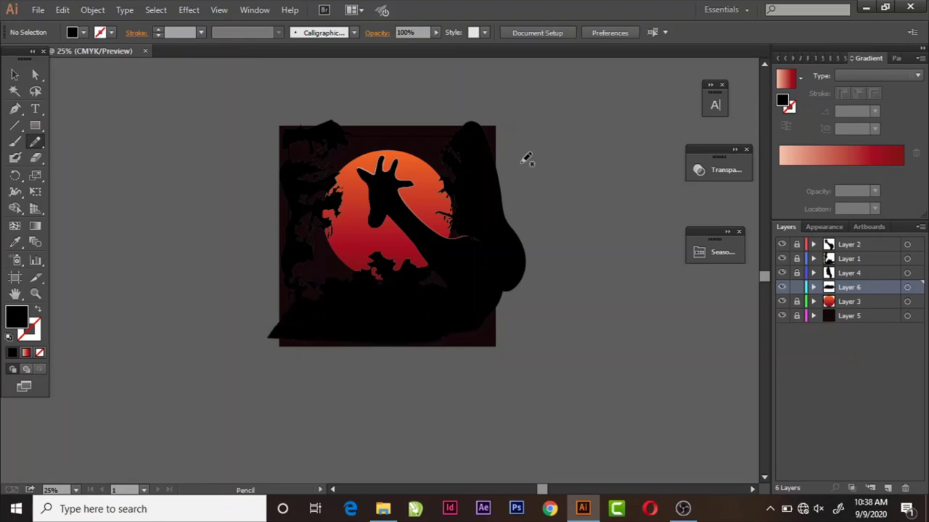
left_click(15, 74)
left_click(362, 313)
- Fill the ground shape red, then darken it to a deep reddish tone in Recolor Artwork
left_click(507, 32)
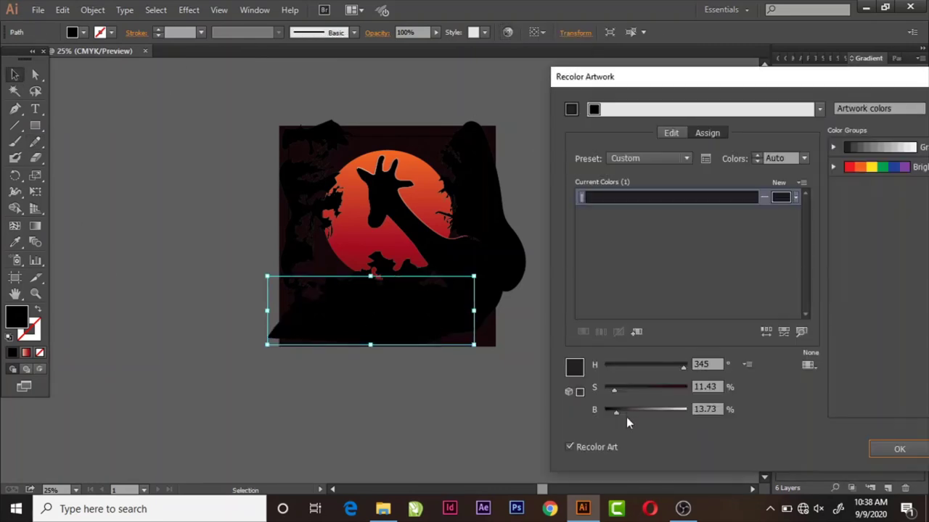
left_click_drag(626, 412, 650, 411)
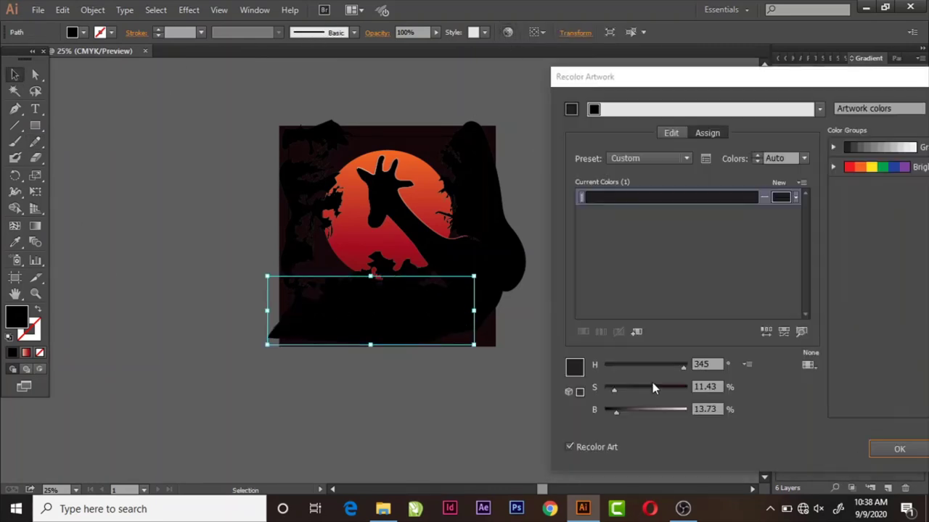
left_click(901, 452)
left_click(83, 32)
left_click(107, 63)
left_click(507, 32)
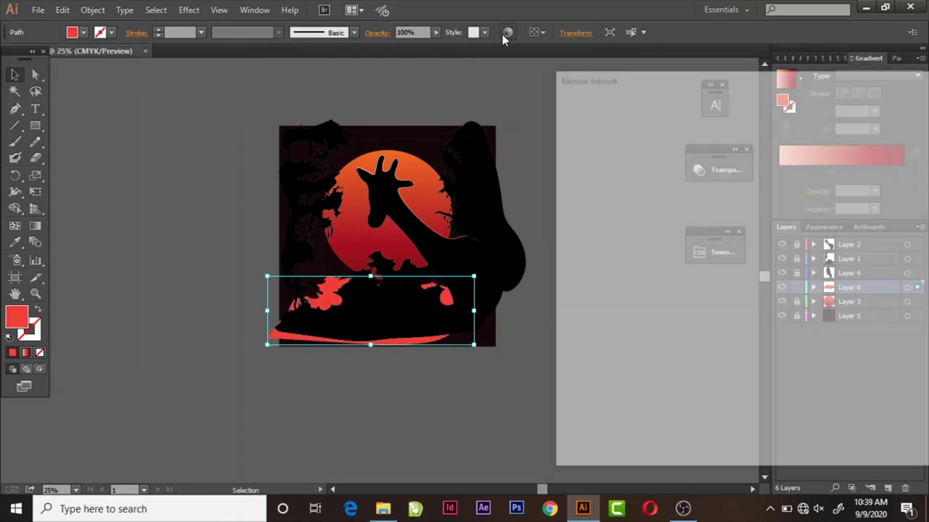
left_click_drag(673, 411, 614, 410)
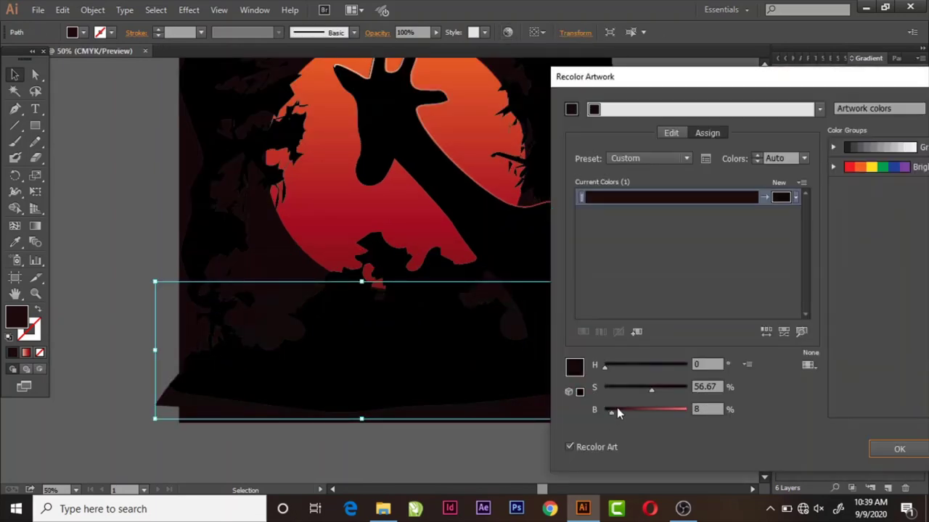
mouse_move(614, 411)
left_mouse_down()
mouse_move(604, 411)
mouse_move(672, 387)
mouse_move(613, 415)
left_mouse_up()
left_click(614, 385)
key("Return")
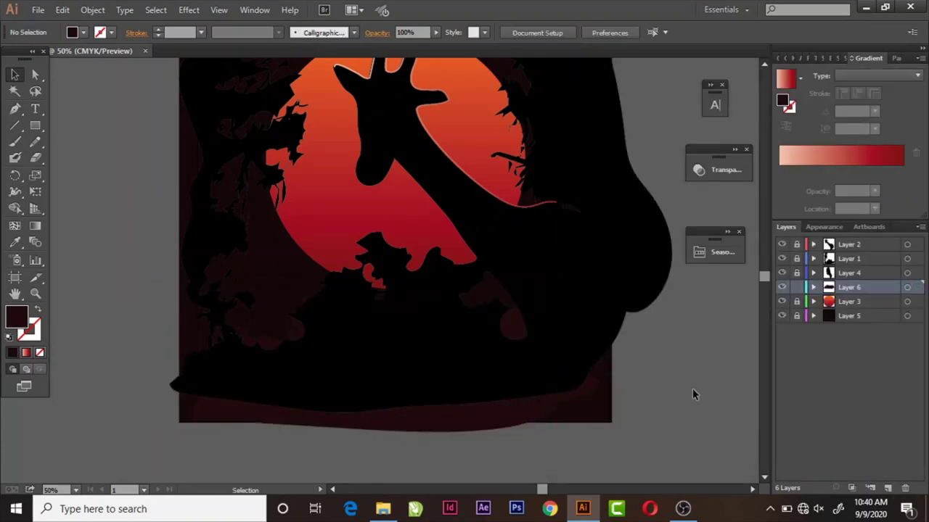
- Move several anchors of the ground shape and convert one to a smooth curve
key("a")
mouse_move(516, 314)
left_mouse_down()
mouse_move(511, 341)
mouse_move(508, 317)
left_mouse_up()
left_click_drag(233, 364, 234, 360)
mouse_move(511, 308)
left_mouse_down()
mouse_move(508, 330)
mouse_move(526, 373)
left_mouse_up()
left_click_drag(512, 309, 519, 311)
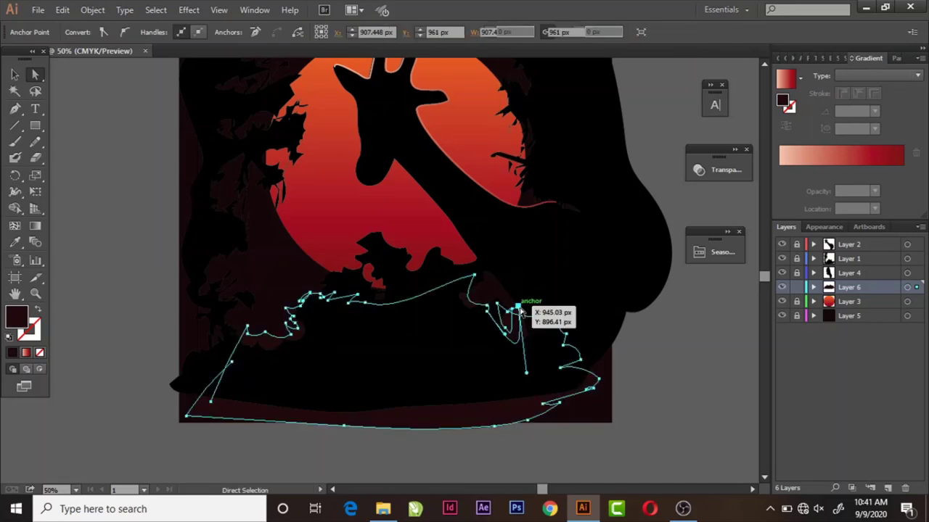
left_click(255, 32)
left_click(517, 310)
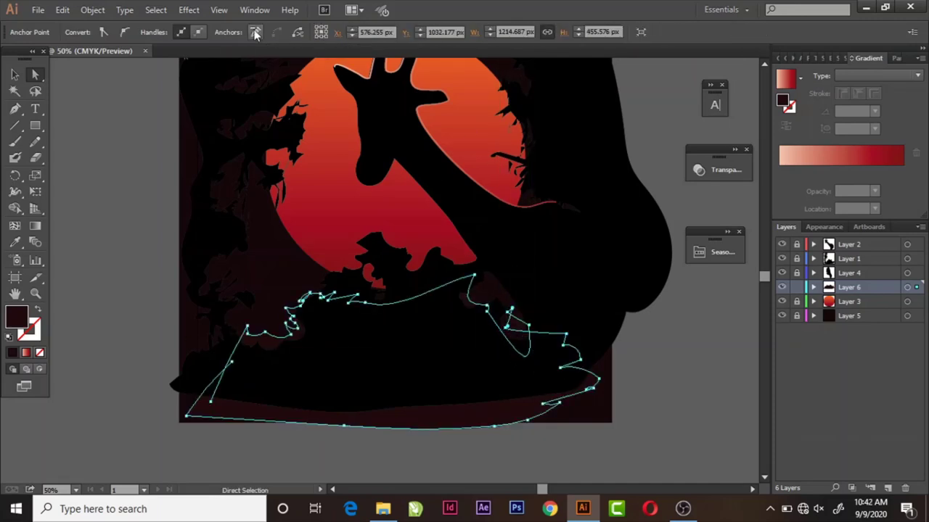
mouse_move(486, 312)
left_mouse_down()
mouse_move(505, 297)
mouse_move(490, 312)
mouse_move(498, 298)
left_mouse_up()
left_click(674, 353)
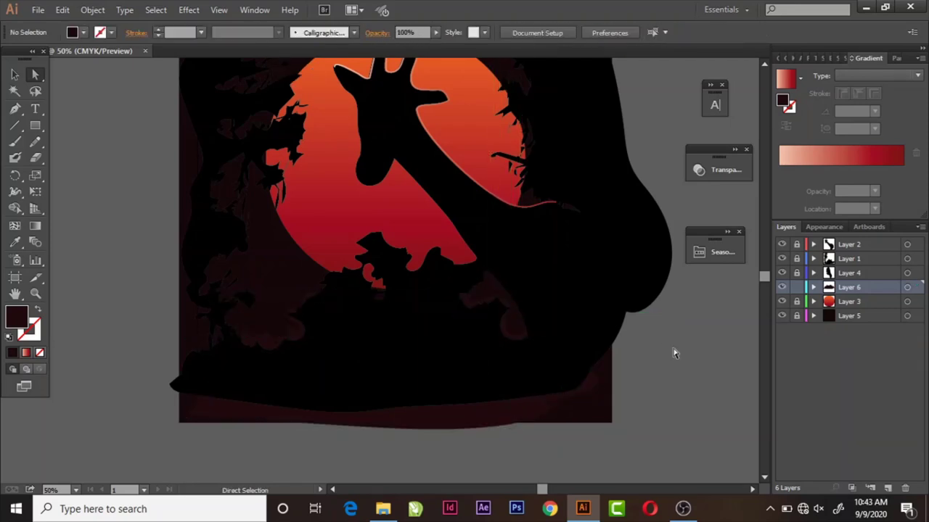
- Adjust an anchor at the tip of the giraffe's gradient rim, then zoom out
left_click(813, 244)
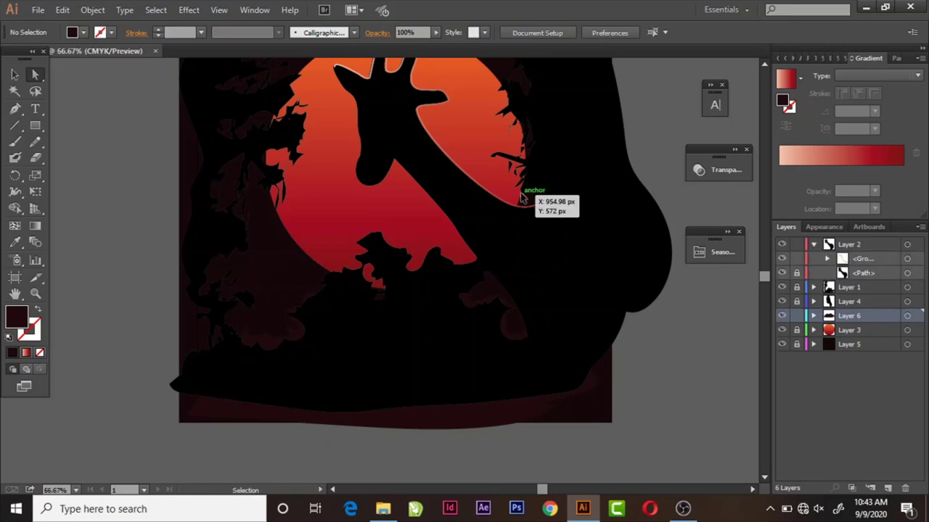
scroll(540, 197, "up", 3)
scroll(752, 496, "right", 5)
left_click(524, 276)
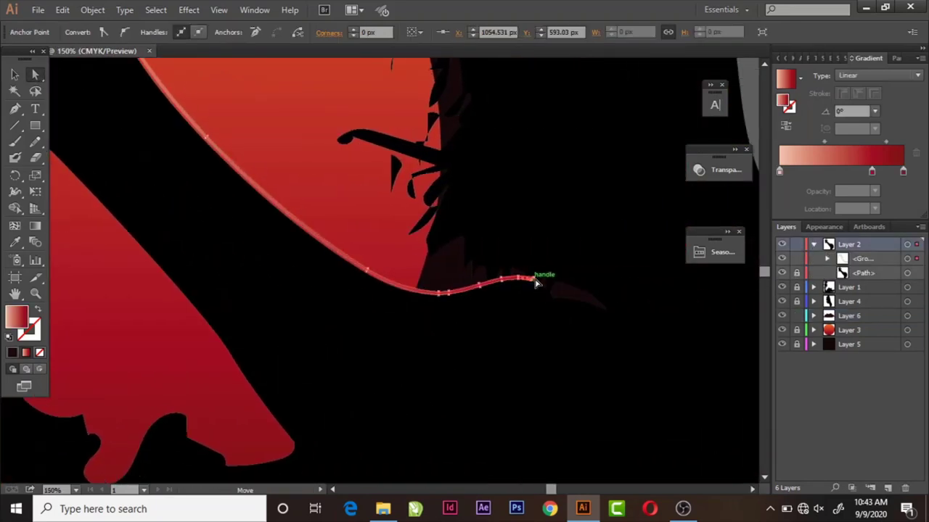
key("v")
left_click(632, 321)
scroll(632, 323, "down", 6, "alt")
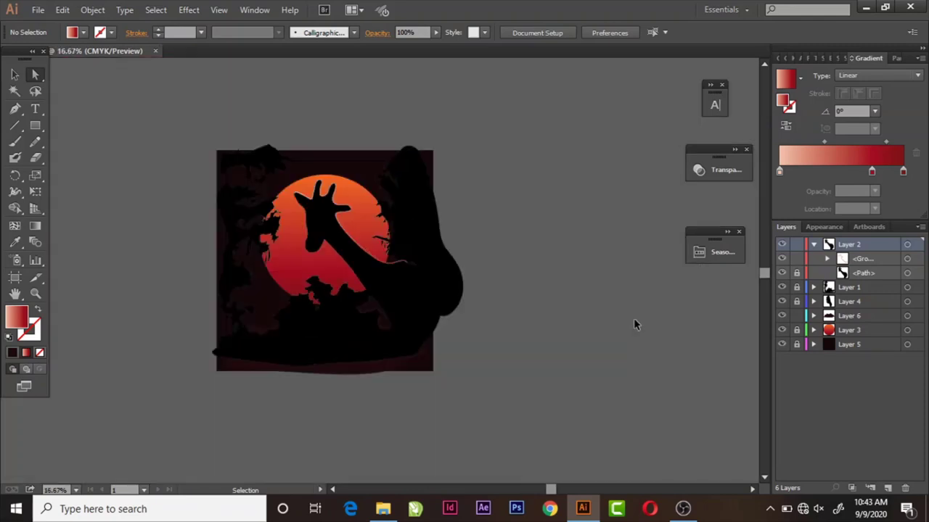
left_click(218, 9)
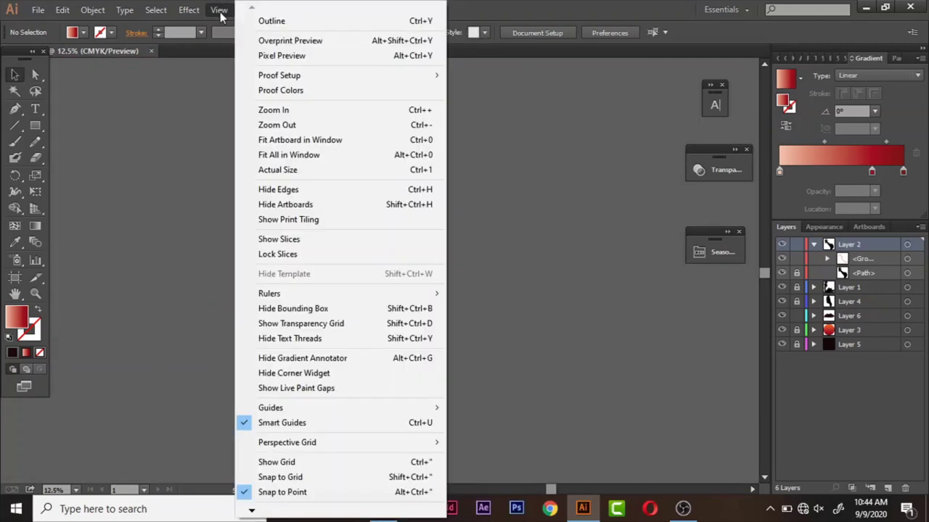
- Fit the artwork in view and draw a no-fill, black-stroked rectangle over the artboard on a new layer
left_click(301, 152)
key("ctrl+minus")
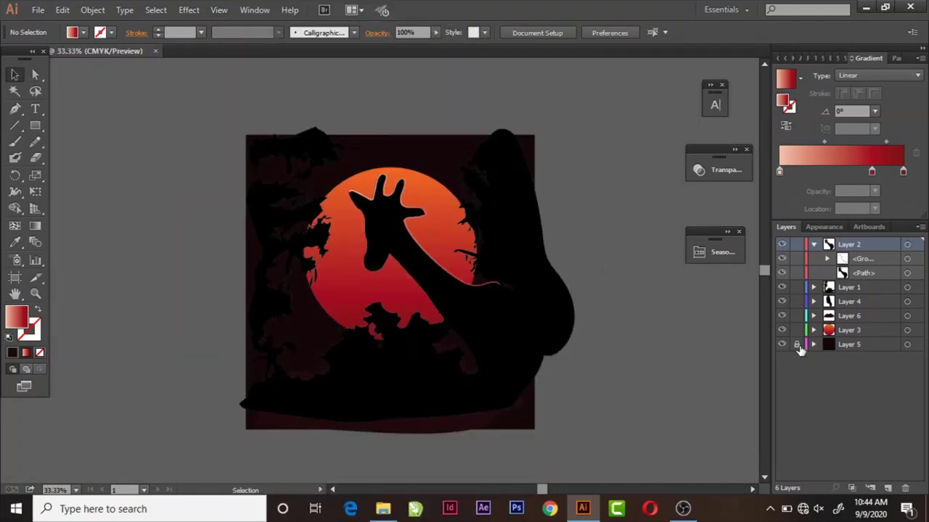
left_click(814, 245)
left_click(886, 489)
key("m")
left_click(83, 33)
left_click(10, 59)
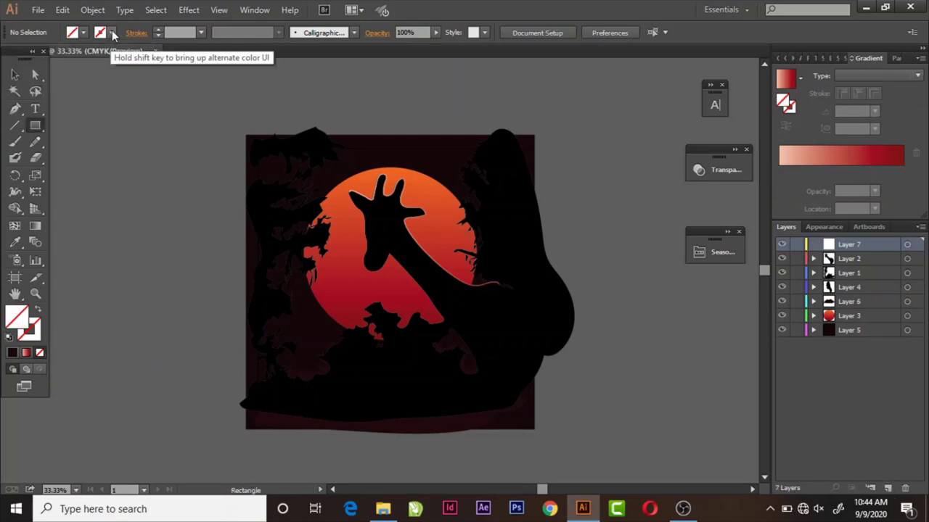
left_click(112, 32)
left_click(38, 58)
left_click_drag(246, 135, 534, 428)
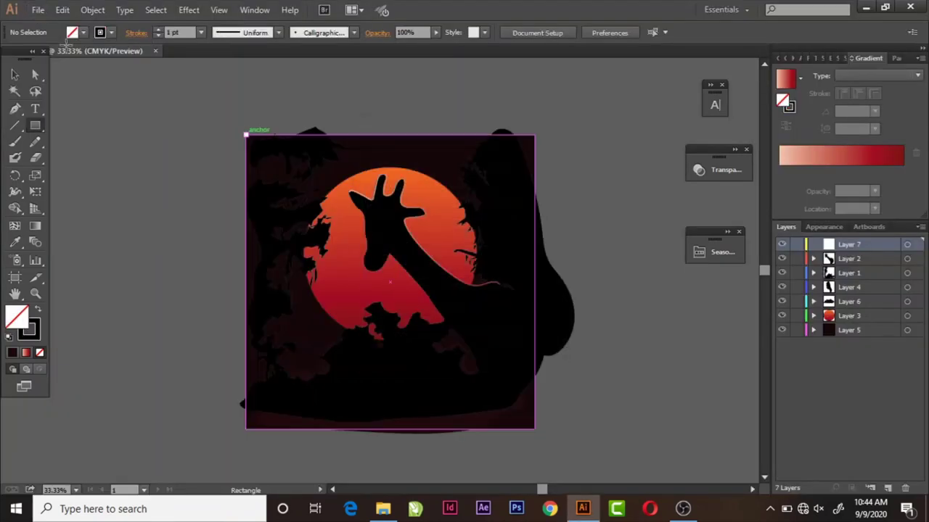
left_click(78, 118)
- Save the file as an Illustrator document with default options
key("ctrl+shift+s")
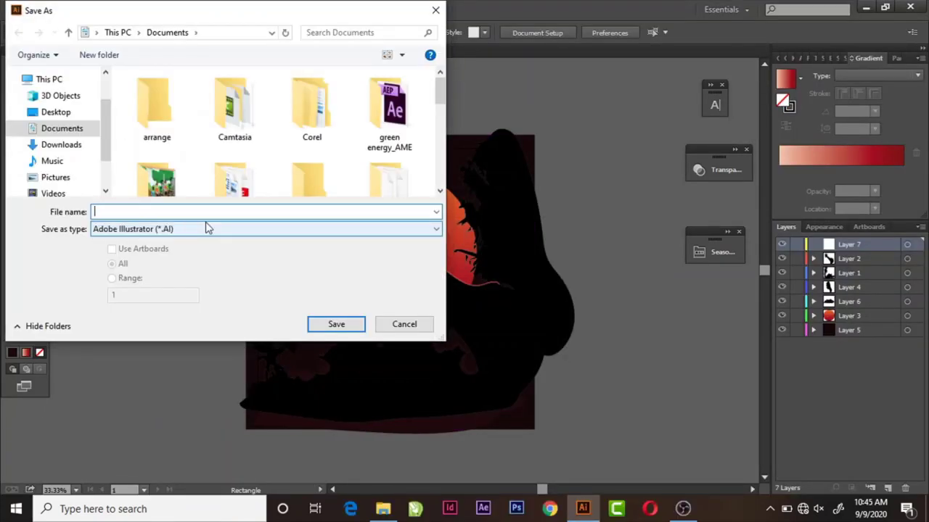
left_click(336, 325)
left_click(528, 443)
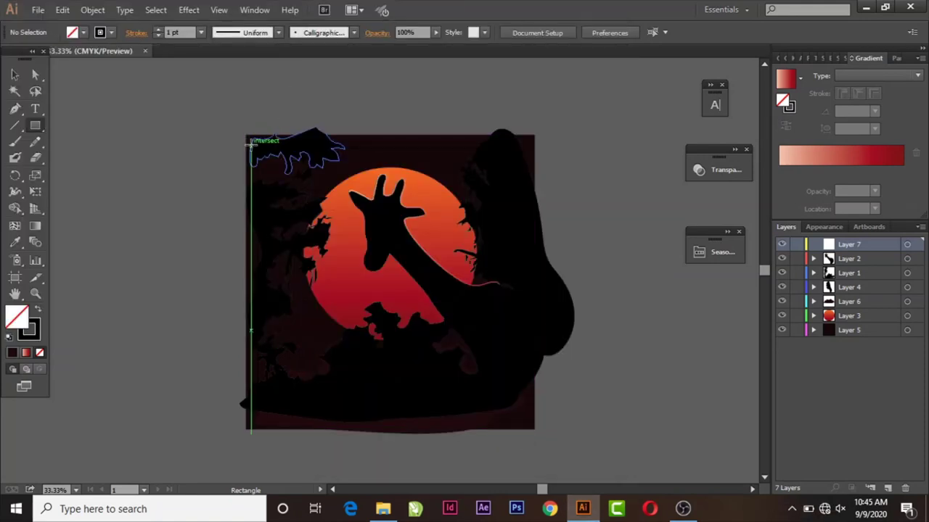
- Draw a square over the artboard and clip all the artwork to it
left_click_drag(258, 146, 515, 401)
left_click(257, 274)
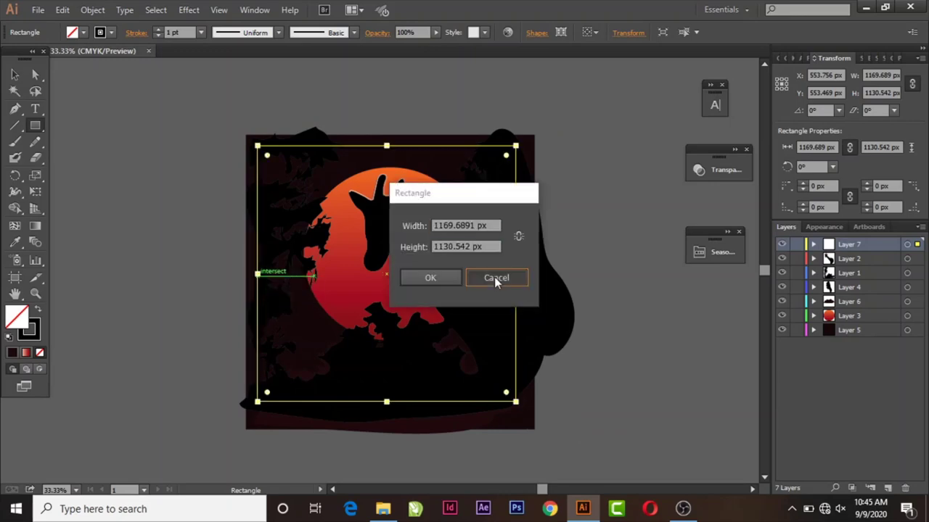
left_click(496, 278)
left_click(92, 10)
left_click(284, 440)
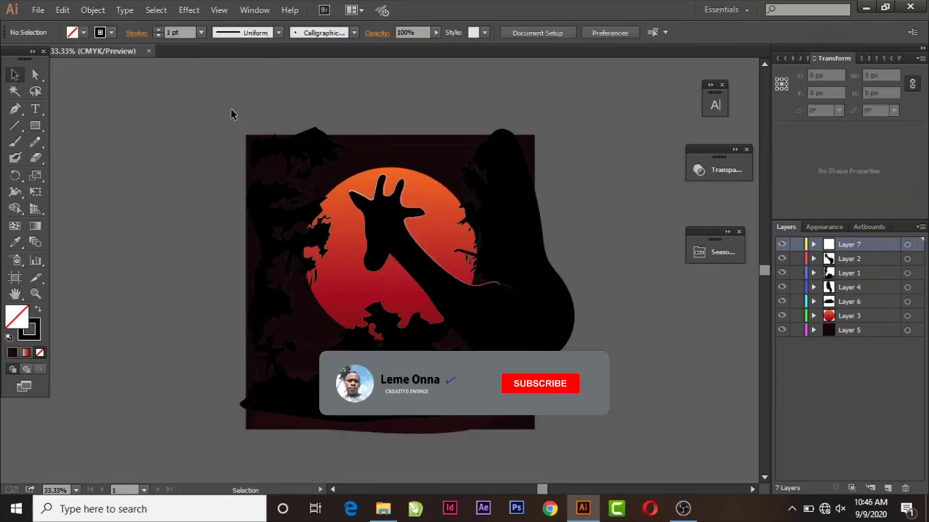
key("ctrl+a")
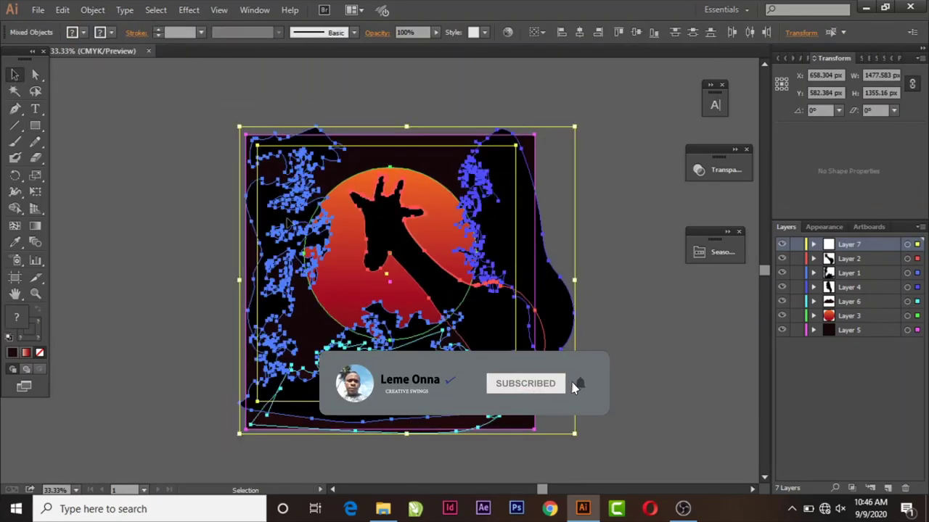
key("ctrl+7")
left_click(581, 322)
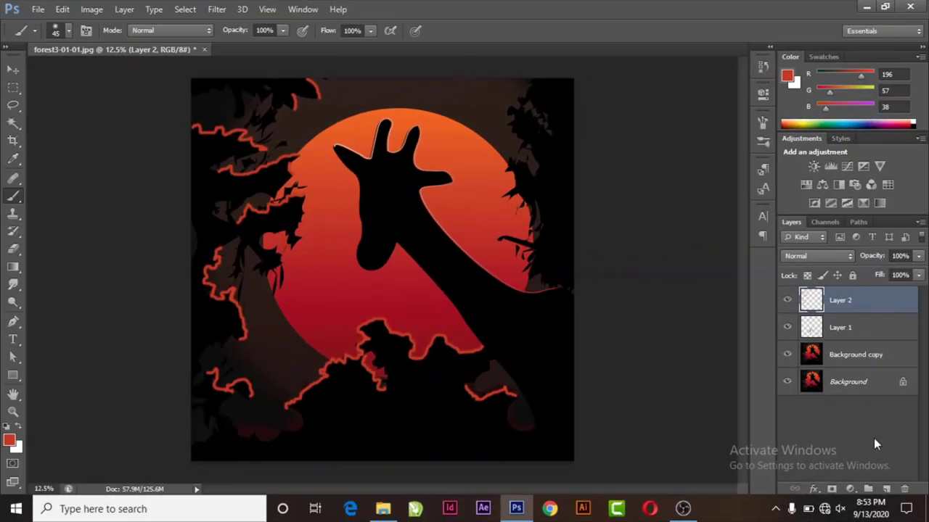
- On a new Layer 3, paint red-orange glow strokes along the dark tree edge right of the sun
left_click(887, 489)
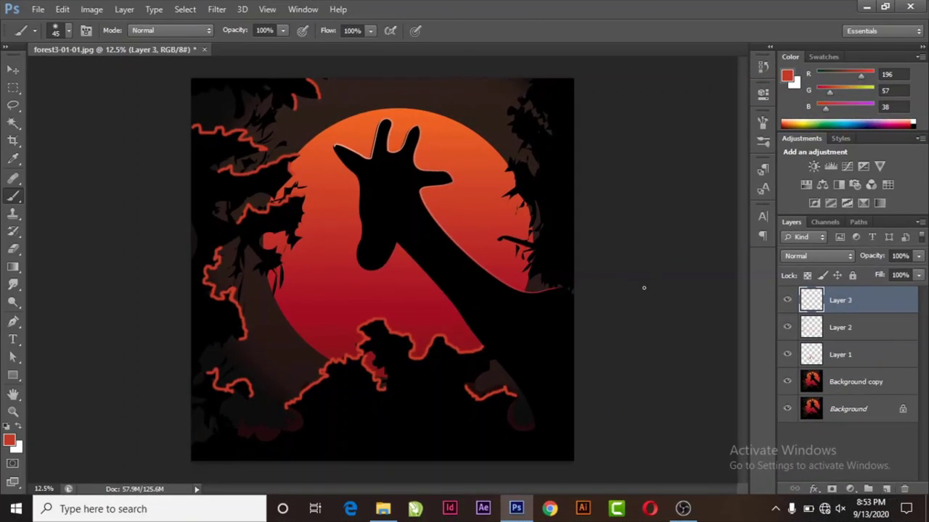
key("ctrl+plus")
scroll(648, 294, "up", 3)
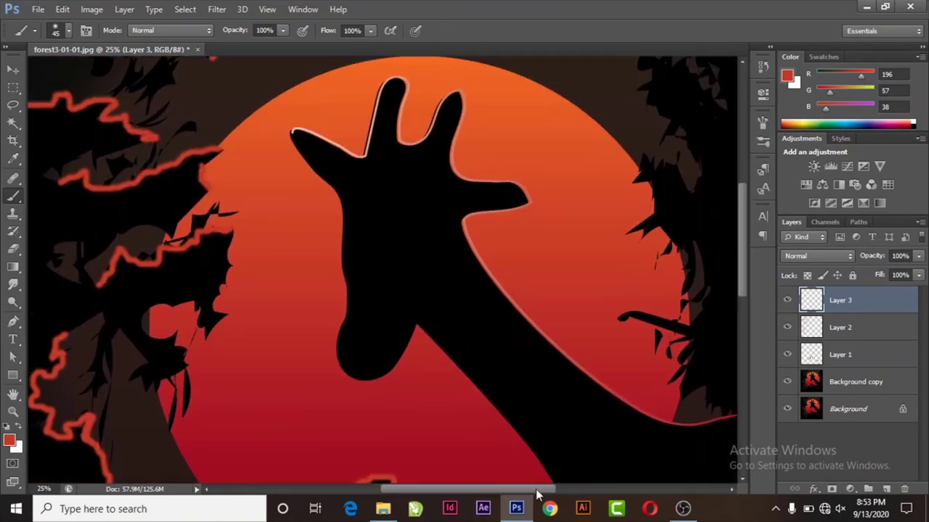
left_click_drag(532, 490, 576, 497)
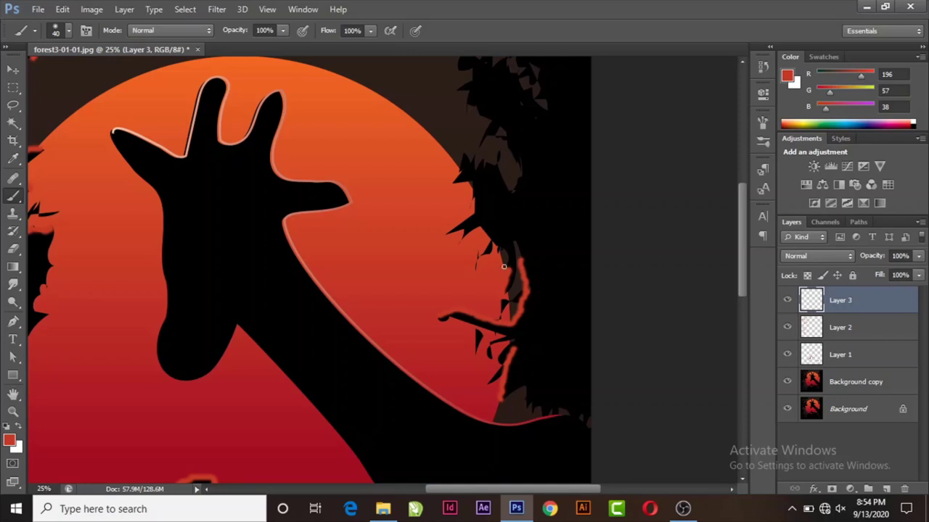
left_click_drag(505, 256, 486, 234)
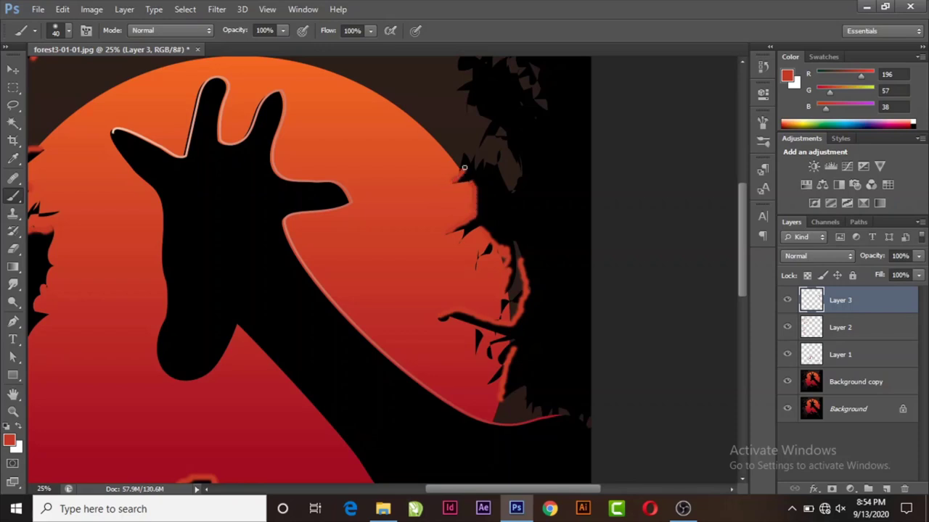
left_click_drag(464, 167, 463, 155)
mouse_move(469, 154)
left_mouse_down()
mouse_move(510, 188)
mouse_move(507, 135)
left_mouse_up()
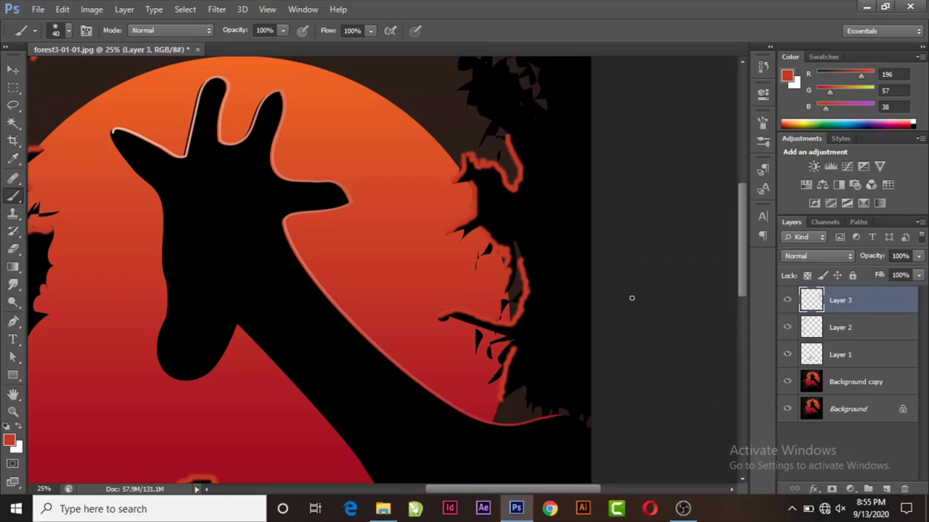
- Brush more red glow up the tree's upper foliage edge, then zoom out to the whole image
scroll(629, 305, "up", 3)
scroll(625, 308, "up", 3)
scroll(551, 290, "up", 2)
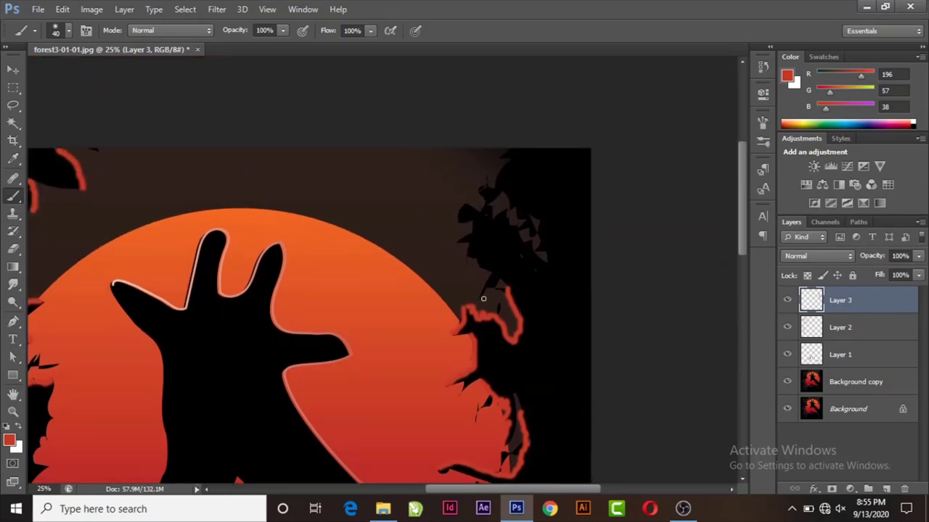
mouse_move(478, 296)
left_mouse_down()
mouse_move(489, 277)
mouse_move(469, 259)
mouse_move(462, 239)
mouse_move(473, 224)
mouse_move(459, 218)
mouse_move(473, 204)
mouse_move(484, 211)
mouse_move(480, 188)
mouse_move(497, 178)
mouse_move(508, 152)
left_mouse_up()
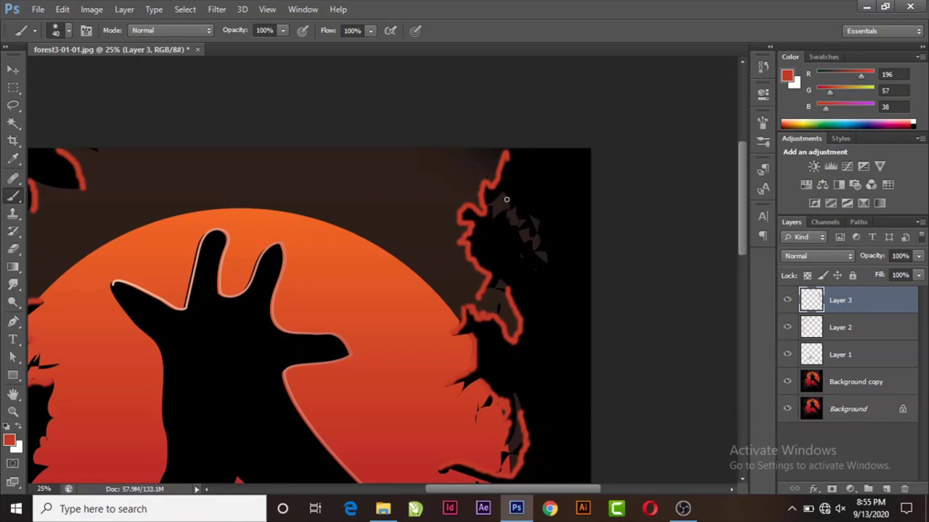
left_click_drag(502, 192, 538, 251)
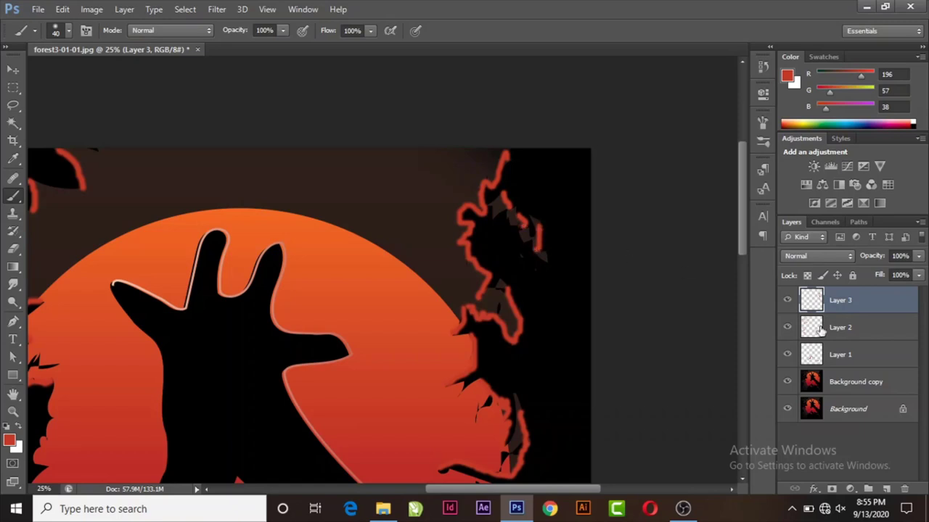
key("ctrl+Page_Down")
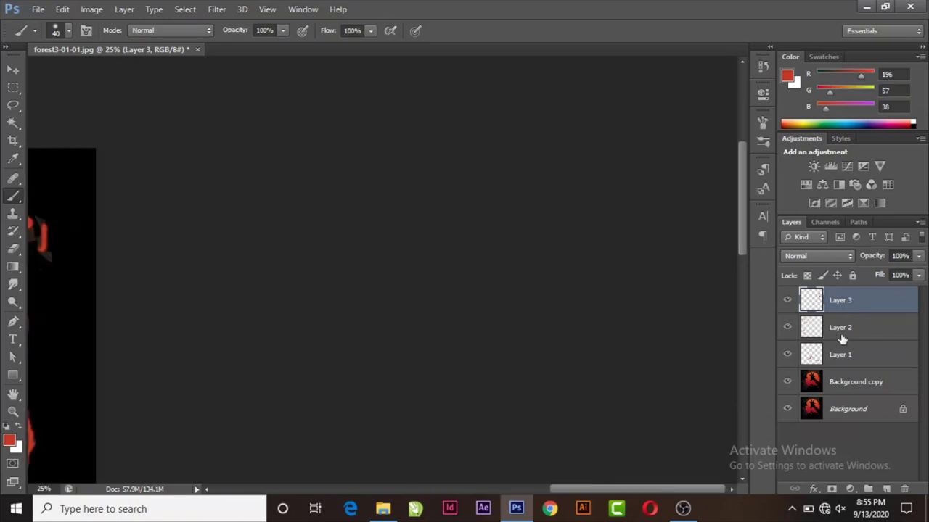
key("ctrl+minus")
key("ctrl+minus")
key("ctrl+minus")
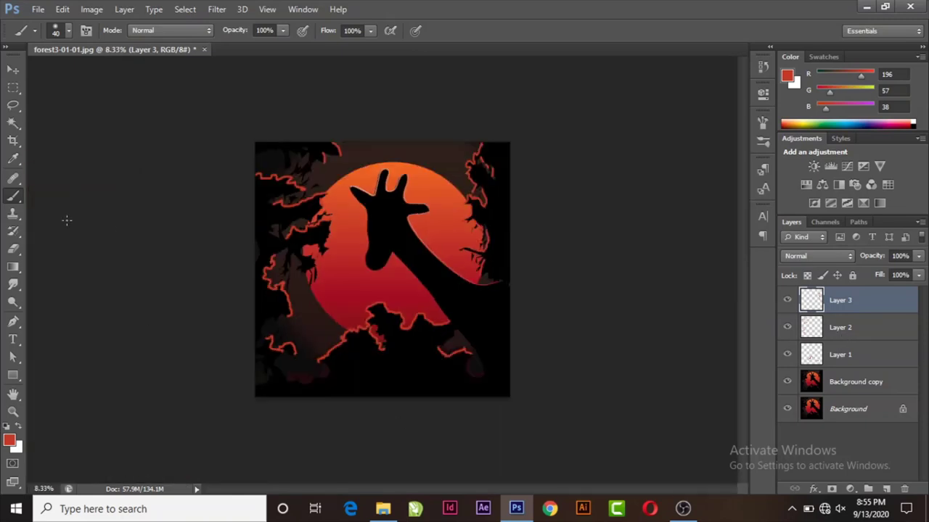
- Set glow Layers 1–3 to 22% opacity and fit the image on screen
left_click(13, 69)
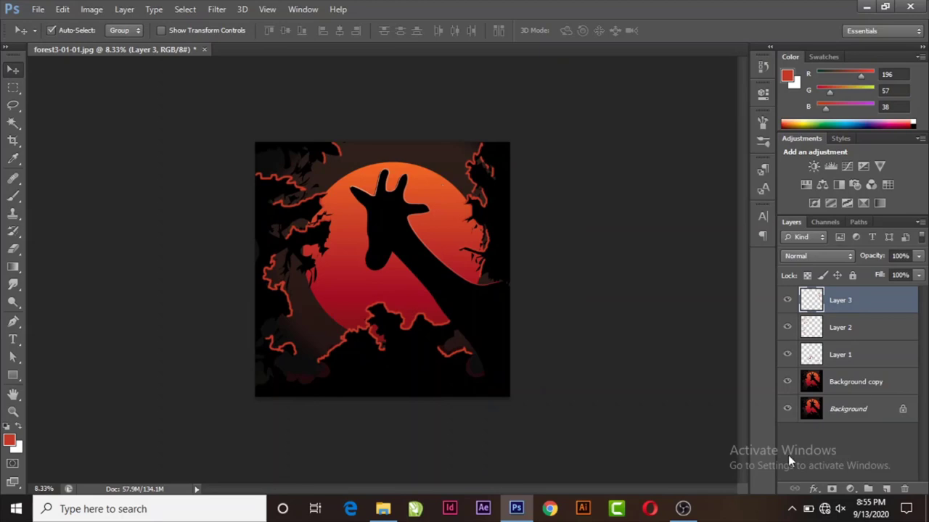
left_click(865, 365, "shift")
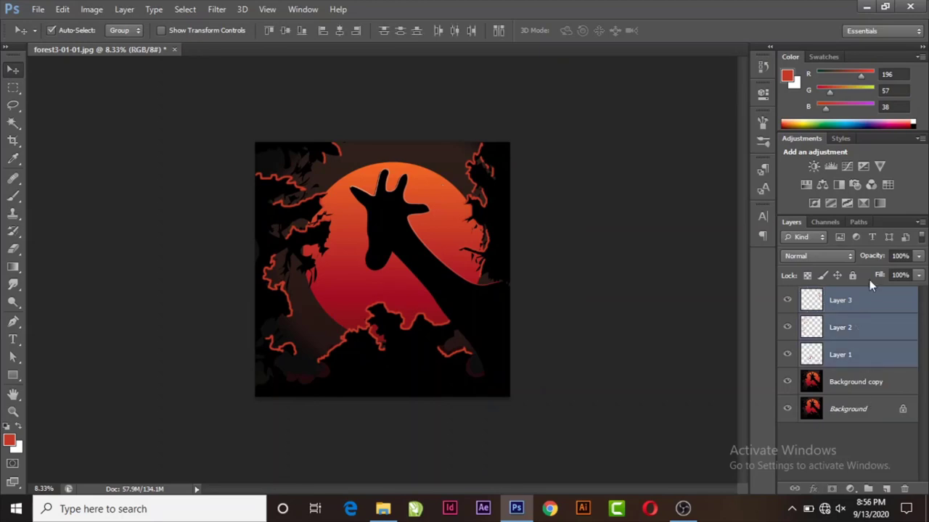
left_click(918, 257)
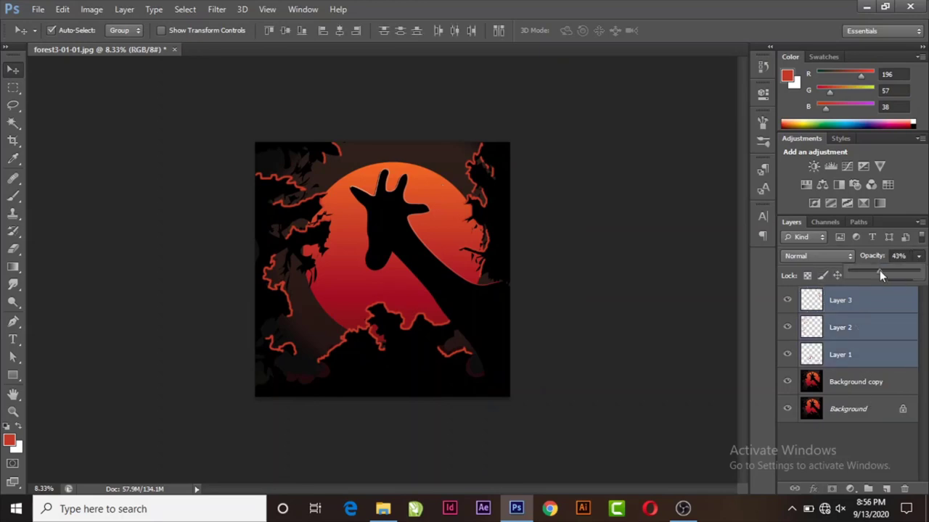
left_click_drag(879, 272, 874, 272)
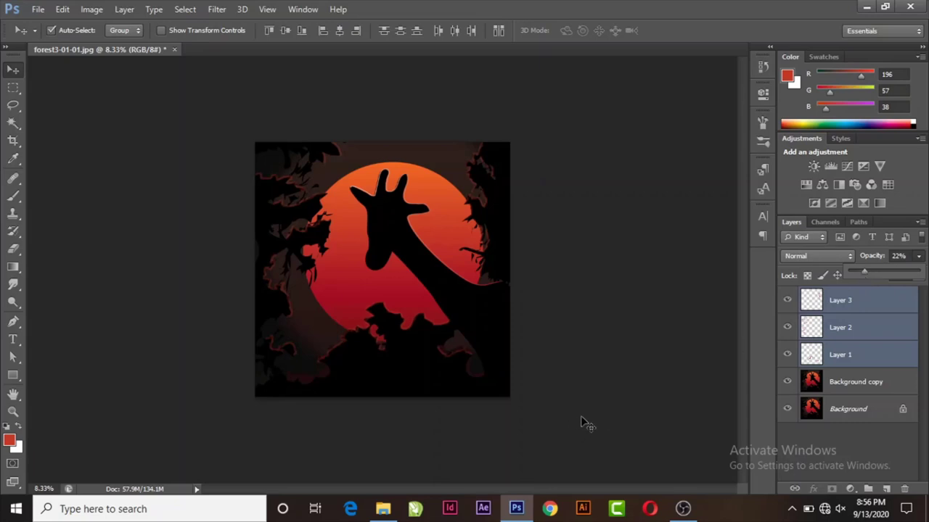
left_click(616, 317)
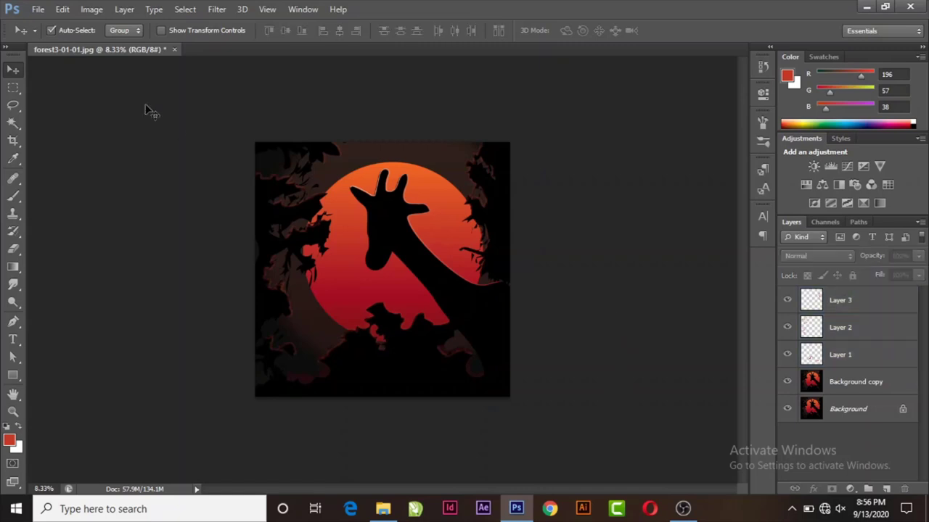
left_click(268, 10)
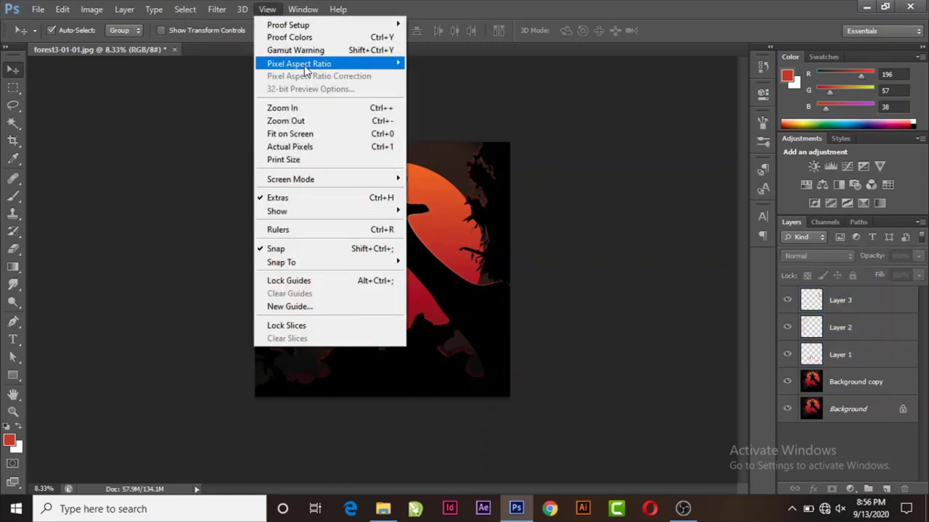
left_click(304, 134)
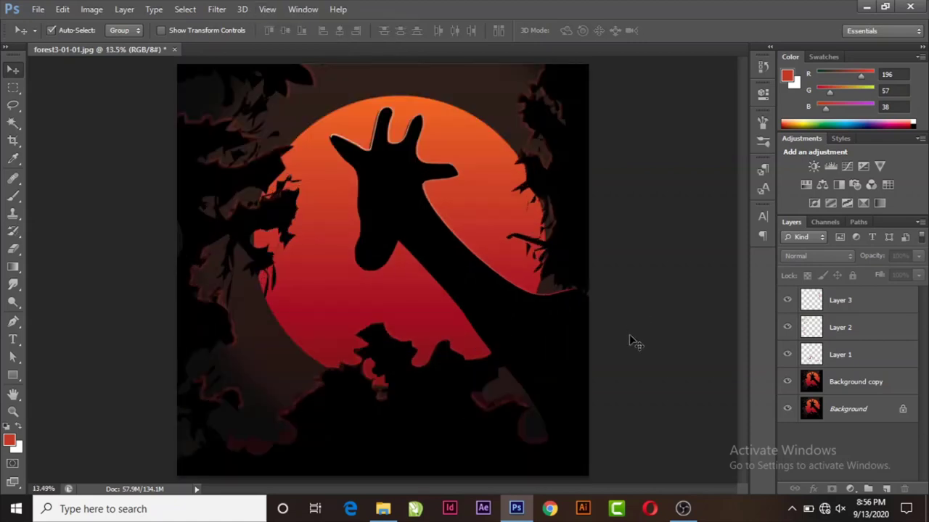